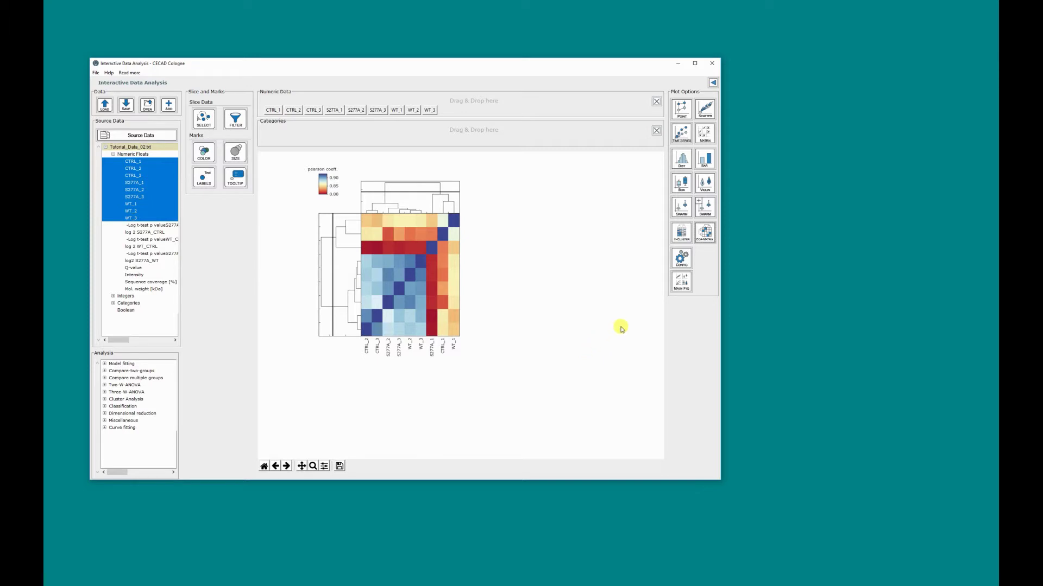
- Open the main figure setup window, move it clear of the heatmap and enlarge it to show the full page
{"action": "left_click", "coordinate": [680, 284]}
{"action": "left_click_drag", "start_coordinate": [582, 144], "coordinate": [717, 33]}
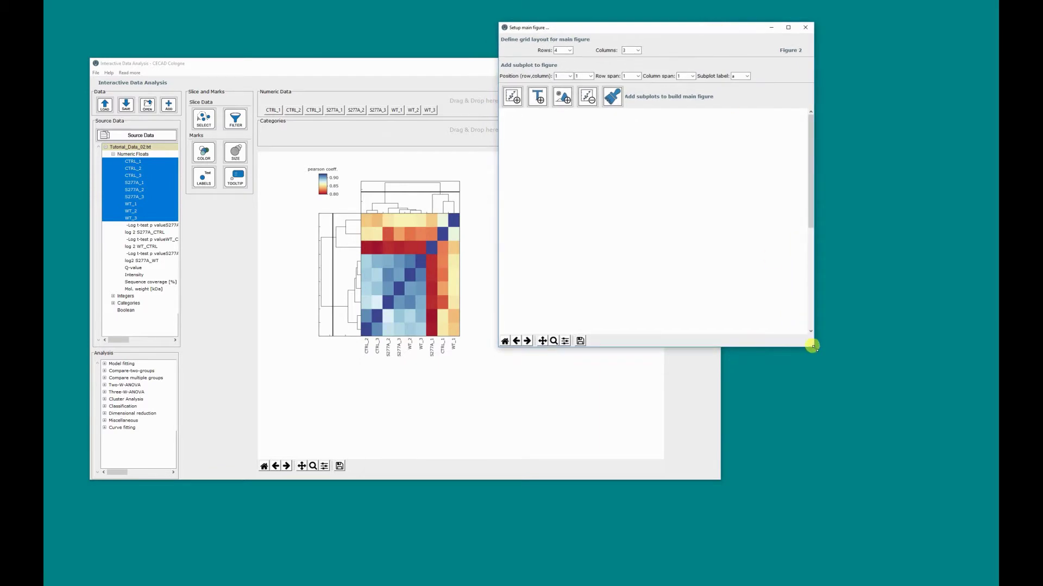
{"action": "left_click_drag", "start_coordinate": [812, 346], "coordinate": [848, 570]}
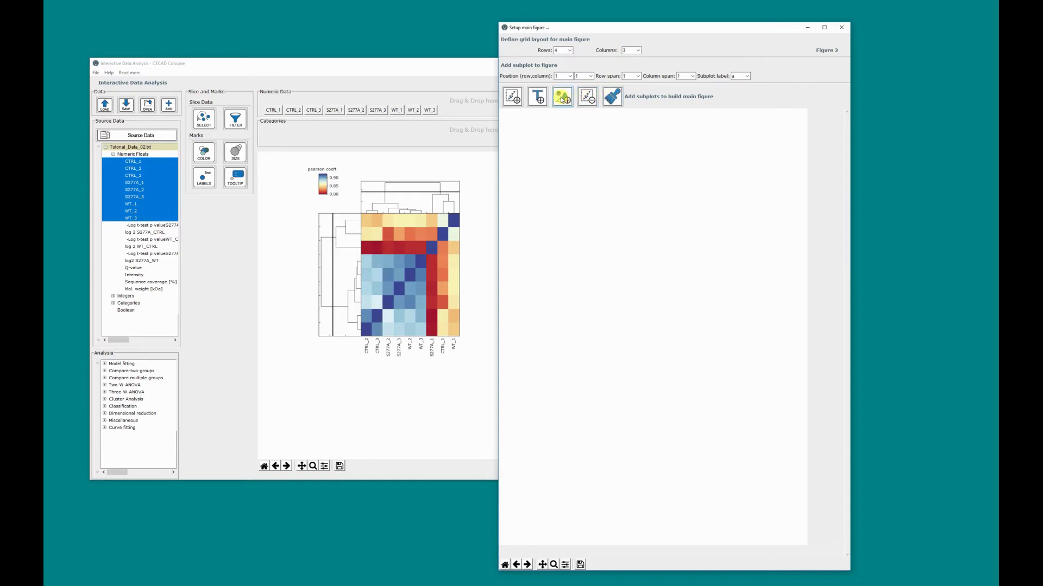
- Fill the 4-row, 3-column grid with twelve single-cell subplots labelled a to l
{"action": "left_click", "coordinate": [512, 98]}
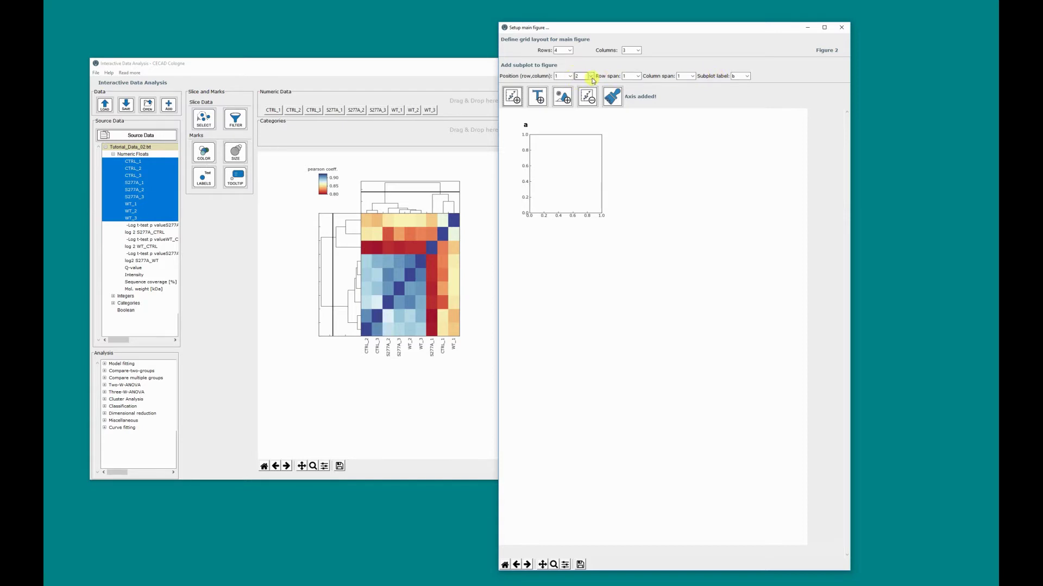
{"action": "left_click", "coordinate": [511, 97]}
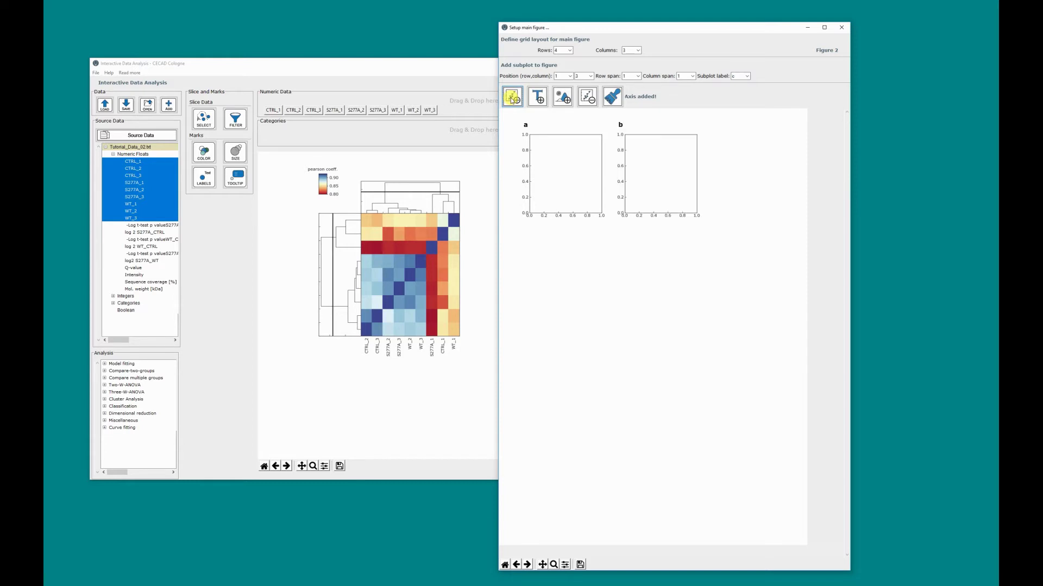
{"action": "left_click", "coordinate": [511, 98]}
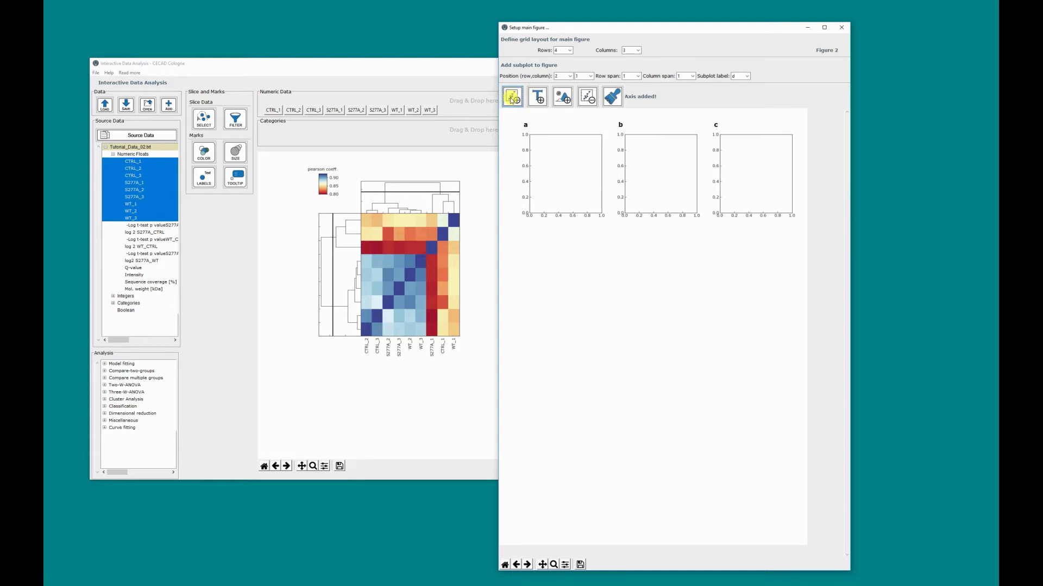
{"action": "left_click", "coordinate": [512, 99]}
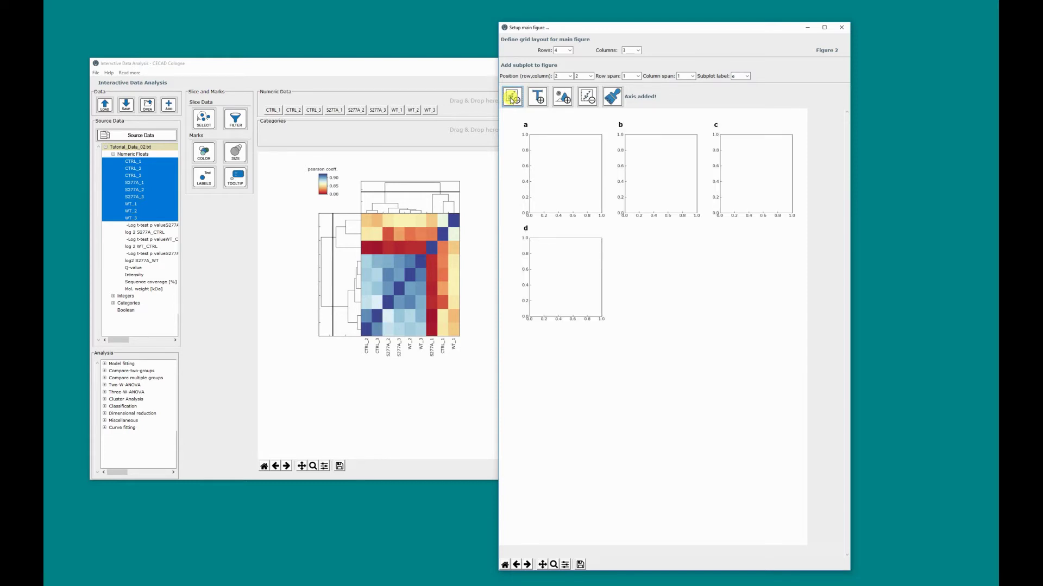
{"action": "left_click", "coordinate": [511, 99]}
{"action": "left_click", "coordinate": [511, 99]}
{"action": "left_click", "coordinate": [511, 99]}
{"action": "left_click", "coordinate": [512, 98]}
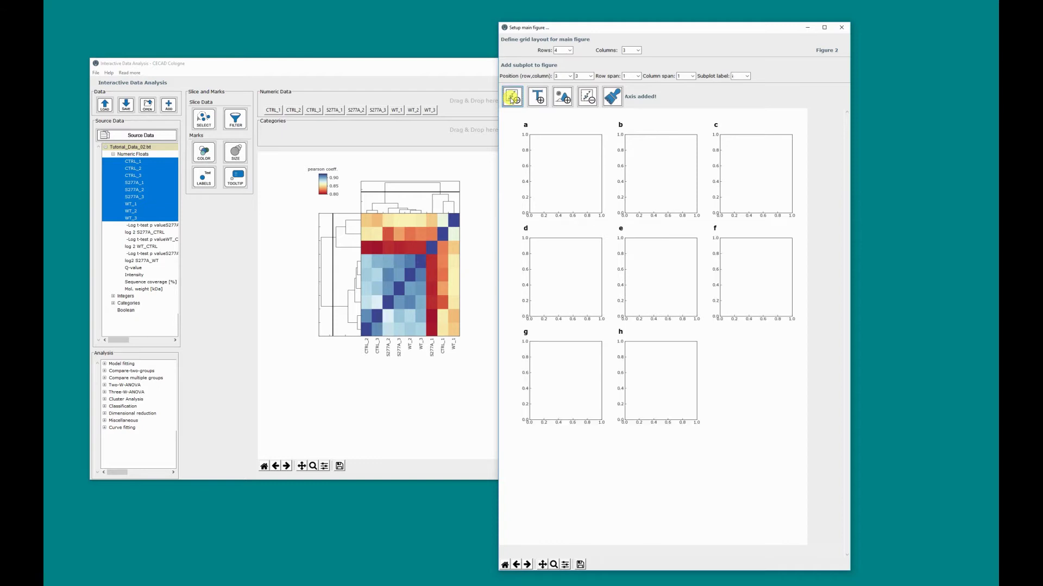
{"action": "left_click", "coordinate": [511, 99]}
{"action": "left_click", "coordinate": [512, 99]}
{"action": "left_click", "coordinate": [511, 99]}
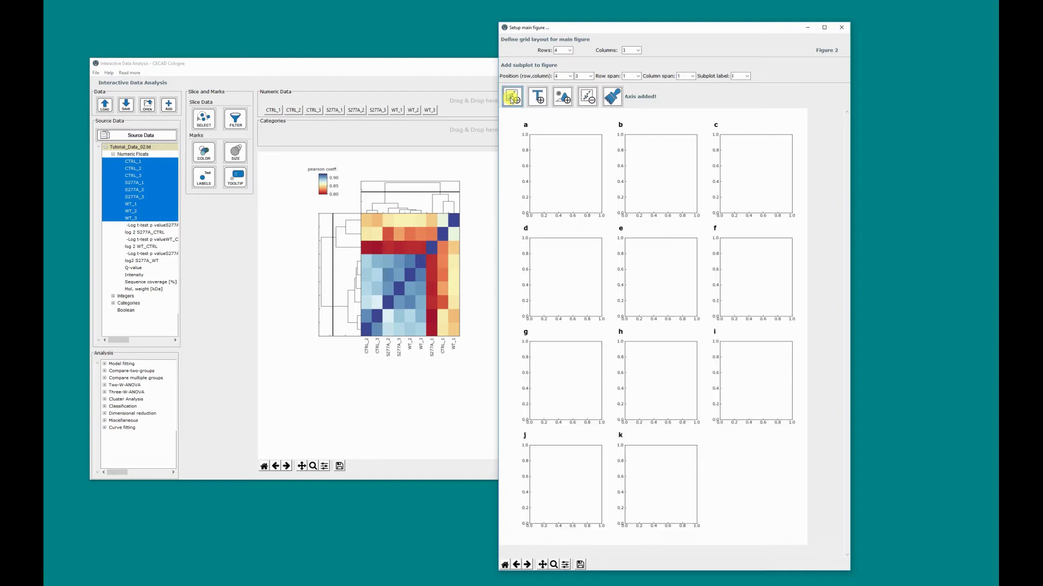
{"action": "left_click", "coordinate": [512, 99]}
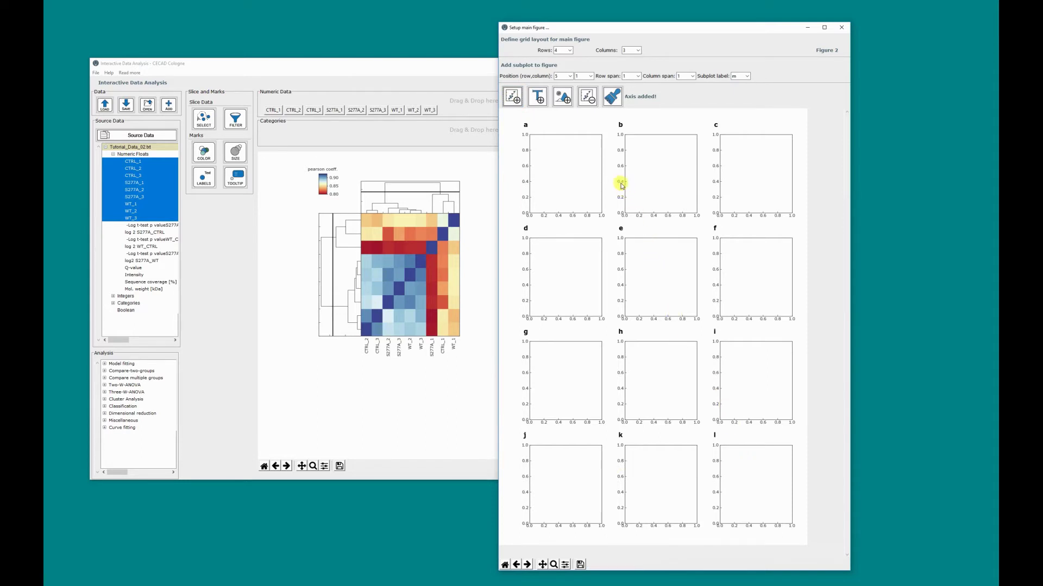
- Delete subplots b and f individually and clean up the whole main figure template
{"action": "left_click", "coordinate": [585, 99]}
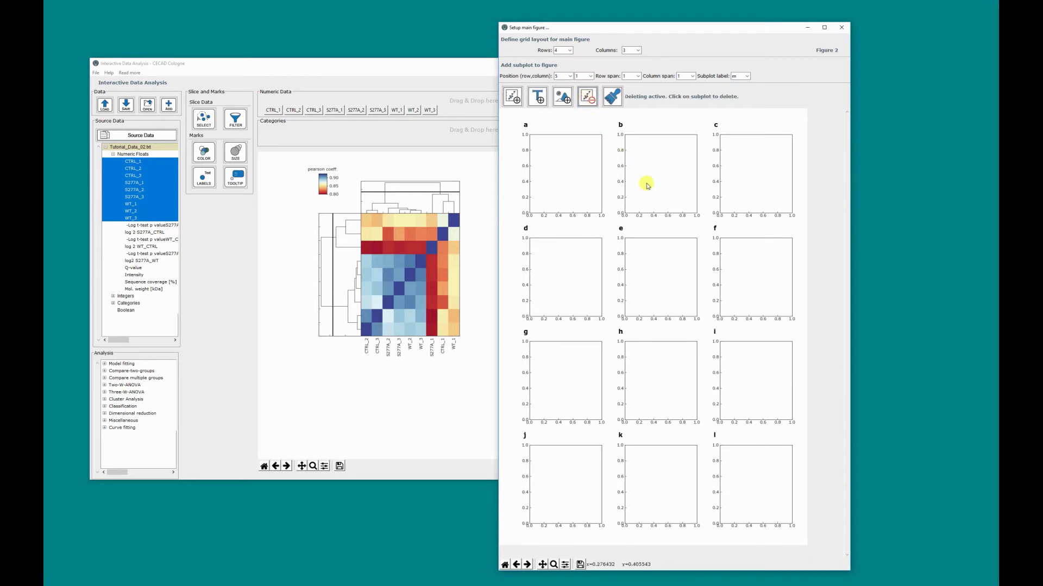
{"action": "left_click", "coordinate": [669, 213]}
{"action": "left_click", "coordinate": [742, 266]}
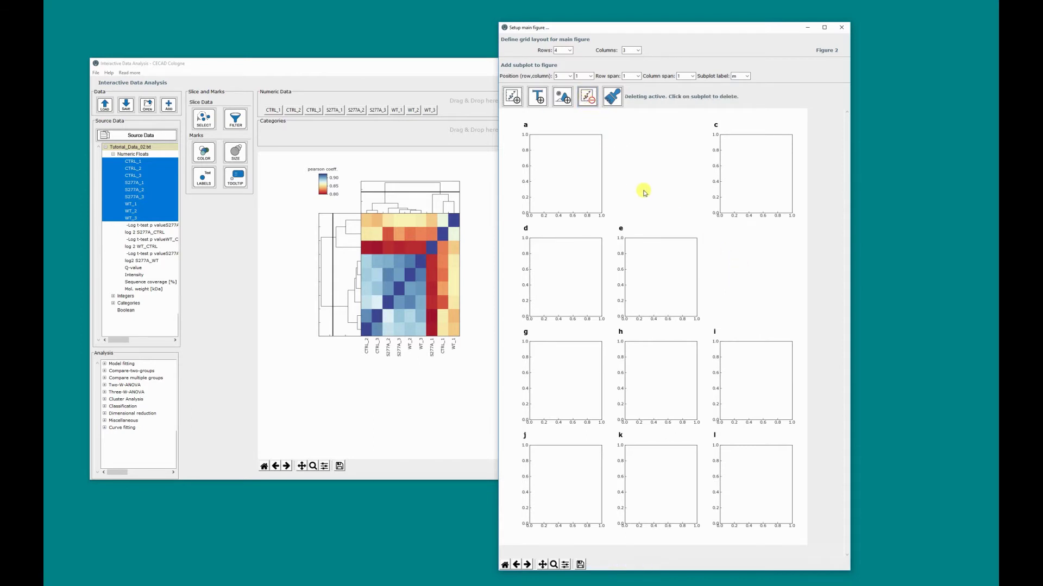
{"action": "left_click", "coordinate": [612, 97]}
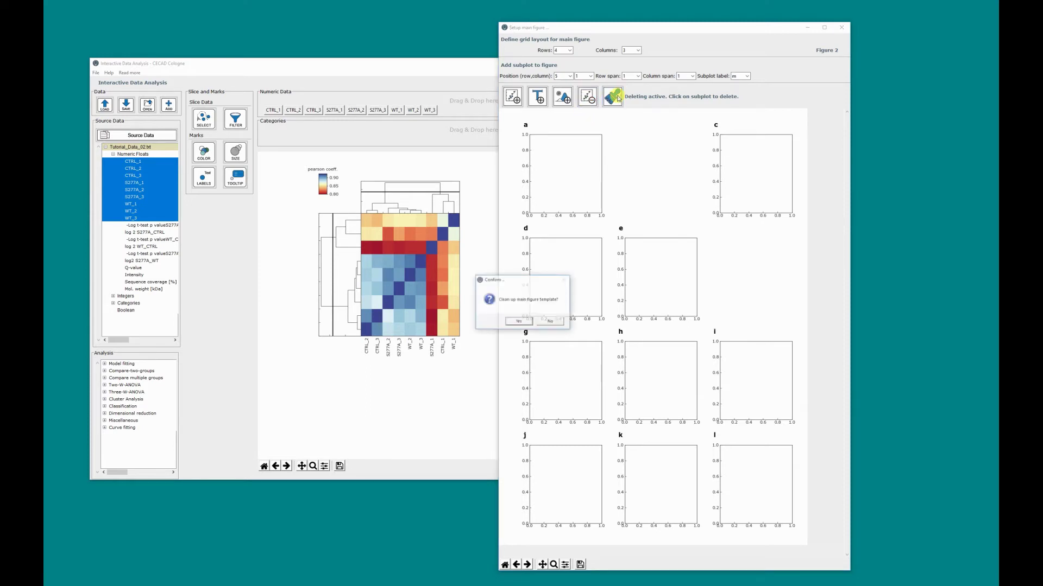
{"action": "left_click", "coordinate": [521, 323]}
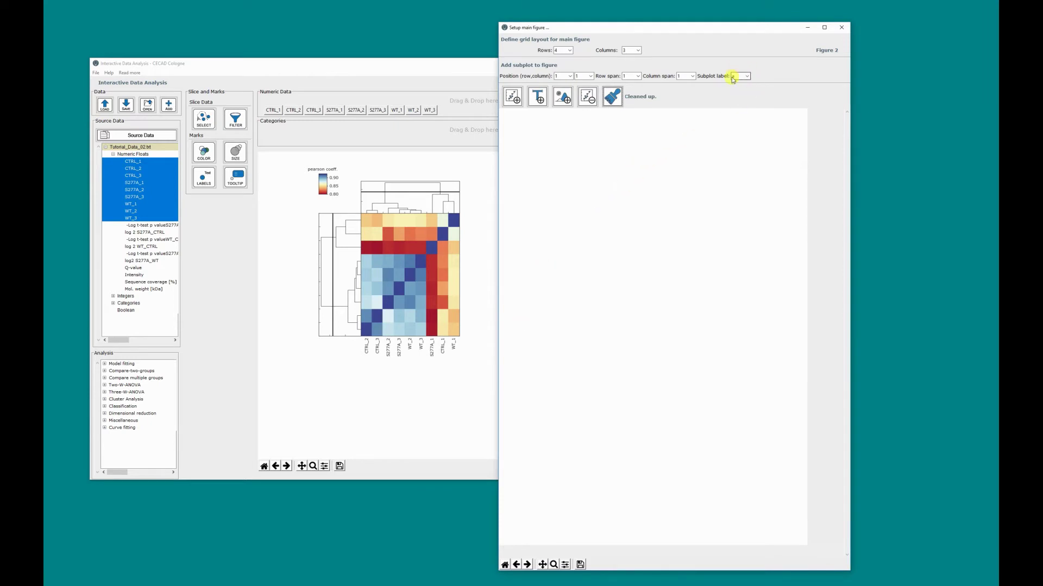
- Set the main figure's grid layout to 5 rows
{"action": "double_click", "coordinate": [565, 52]}
{"action": "left_click", "coordinate": [571, 52]}
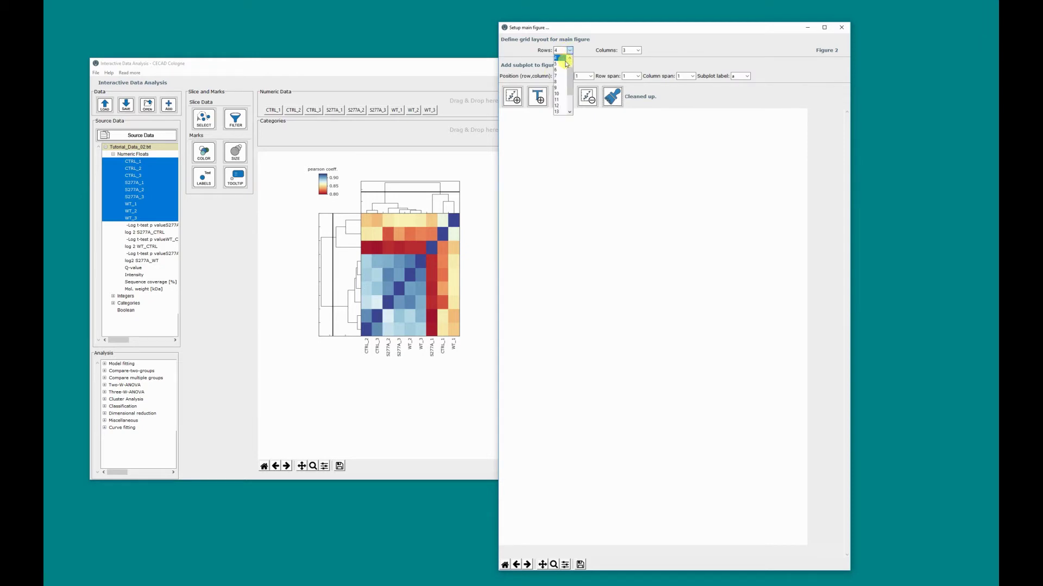
{"action": "left_click", "coordinate": [563, 67]}
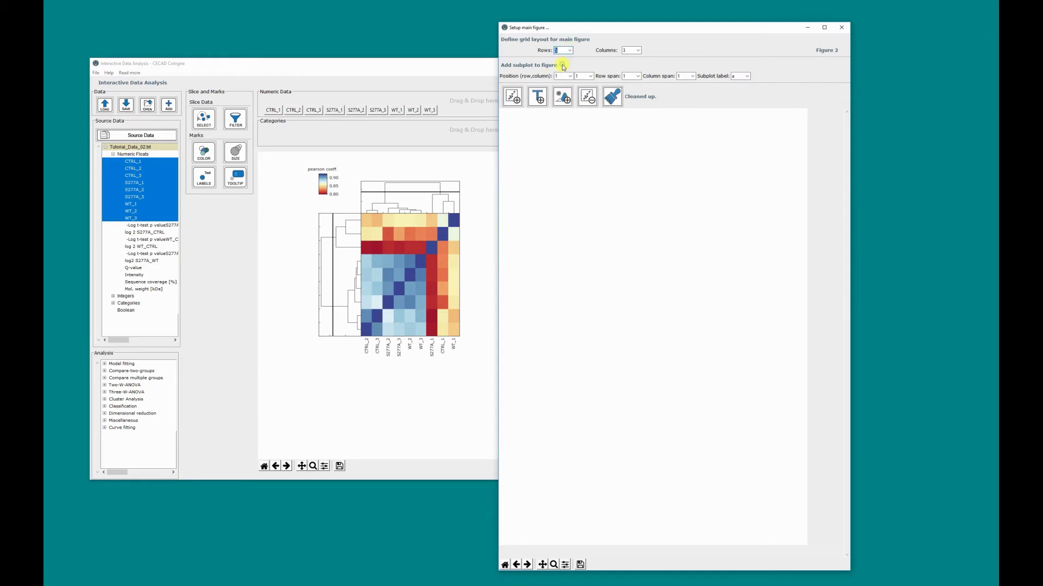
- Add a single-cell subplot at row 1, column 1 of the grid and delete it again
{"action": "left_click", "coordinate": [513, 97]}
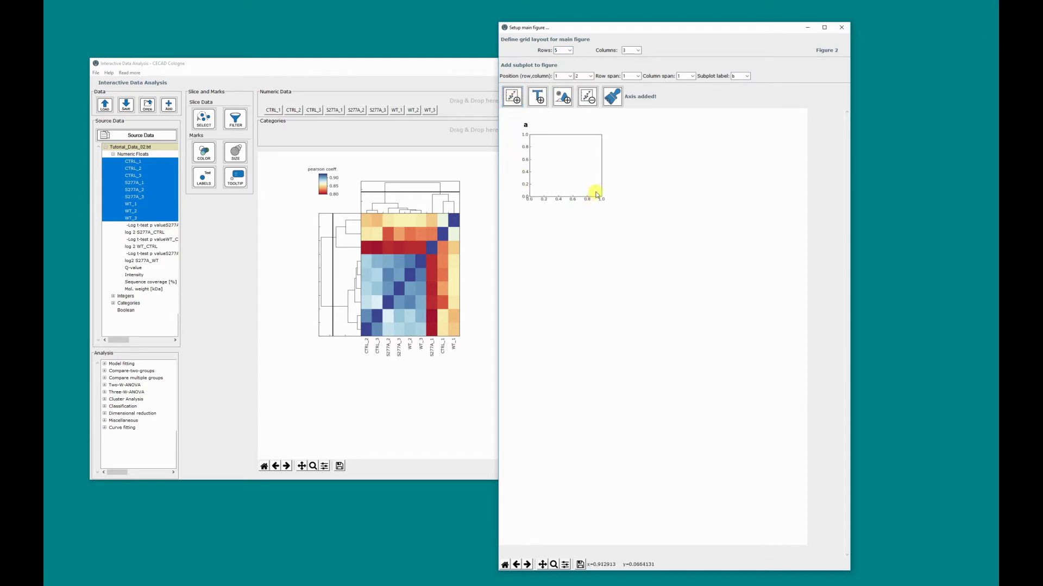
{"action": "left_click", "coordinate": [589, 99]}
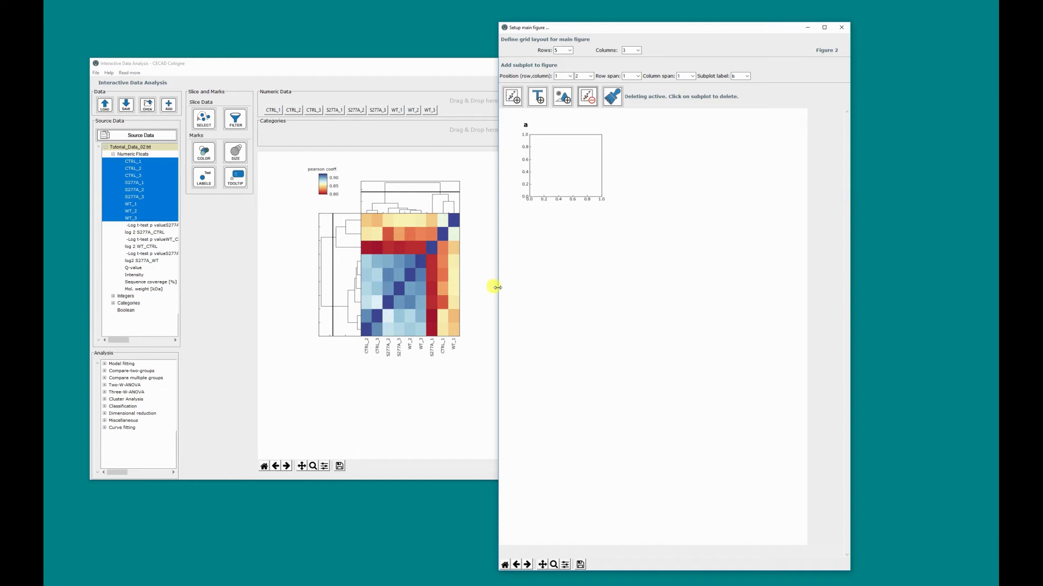
{"action": "left_click", "coordinate": [567, 170]}
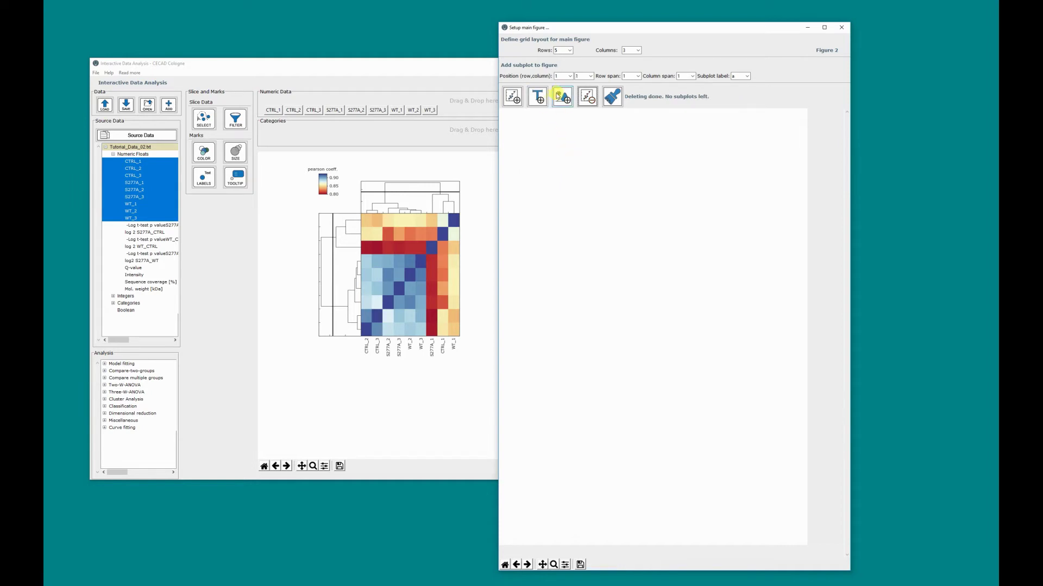
- Add subplot a at row 1, column 1 with a row span of 2 and a column span of 2
{"action": "left_click", "coordinate": [637, 76]}
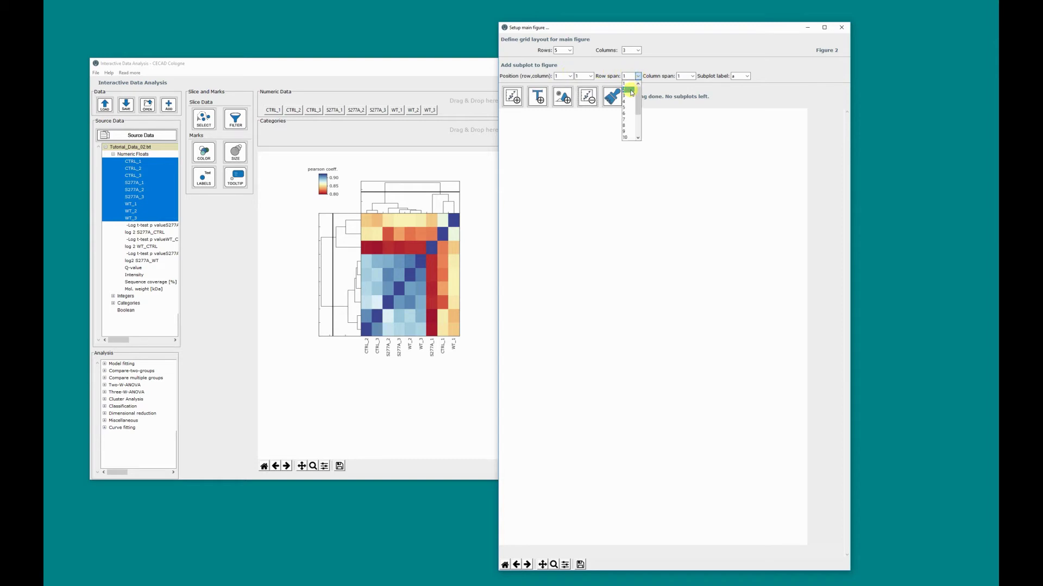
{"action": "left_click", "coordinate": [630, 89]}
{"action": "left_click", "coordinate": [691, 76]}
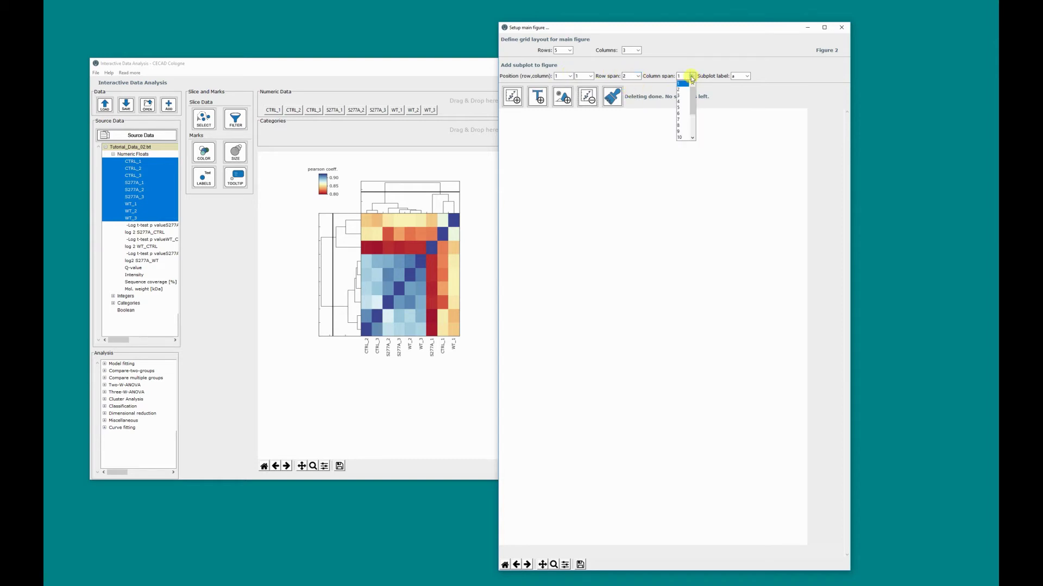
{"action": "left_click", "coordinate": [685, 89]}
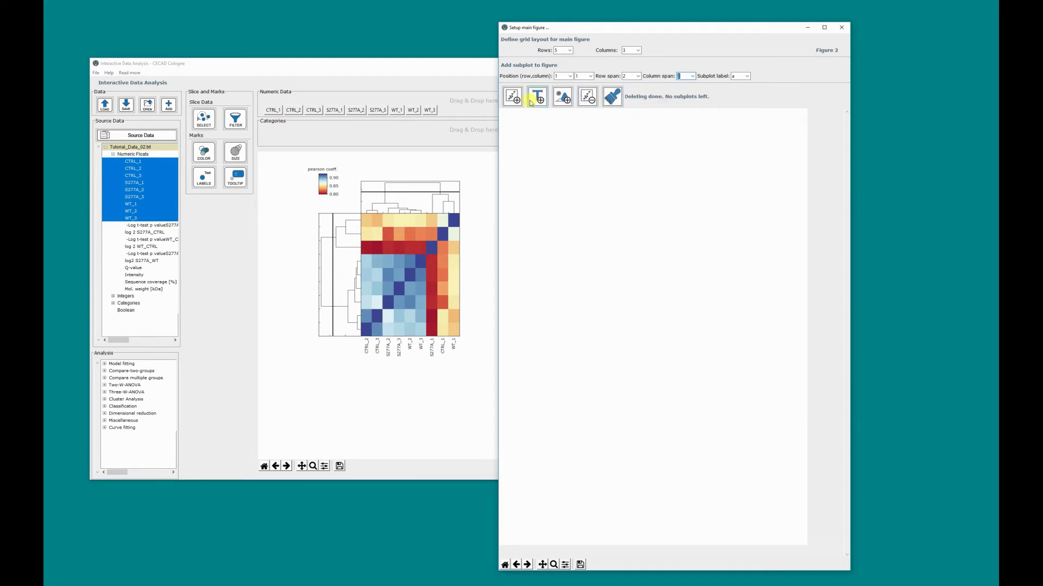
{"action": "left_click", "coordinate": [511, 97]}
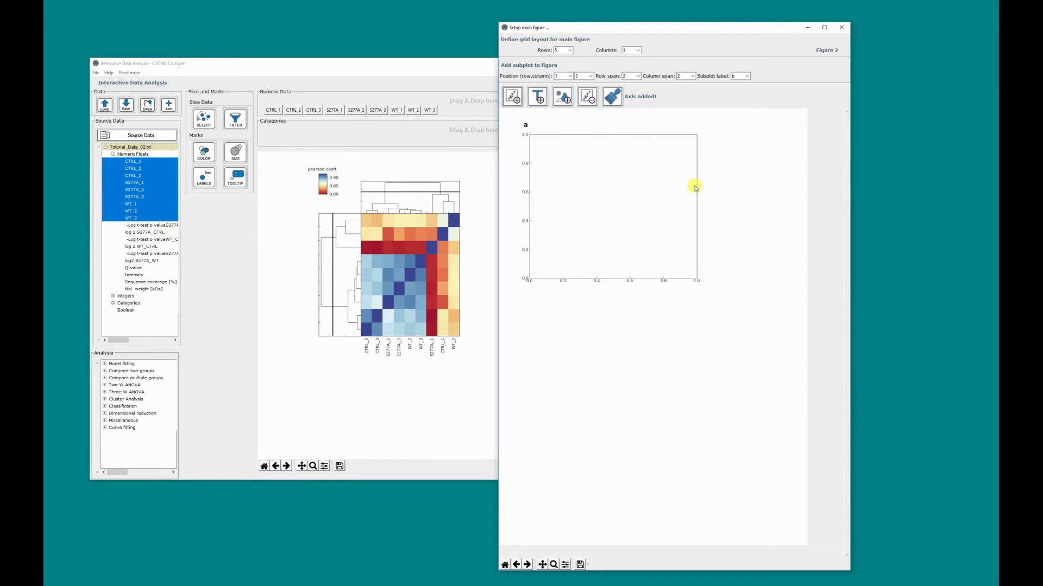
- Add subplot b at row 1, column 3 with row span and column span both set to 1
{"action": "left_click", "coordinate": [515, 99]}
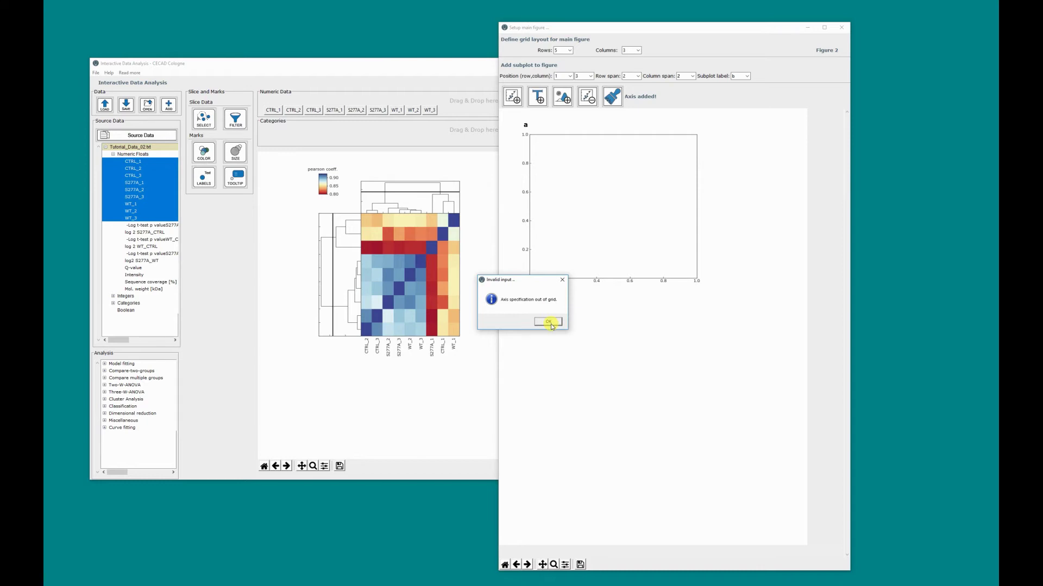
{"action": "left_click", "coordinate": [548, 322]}
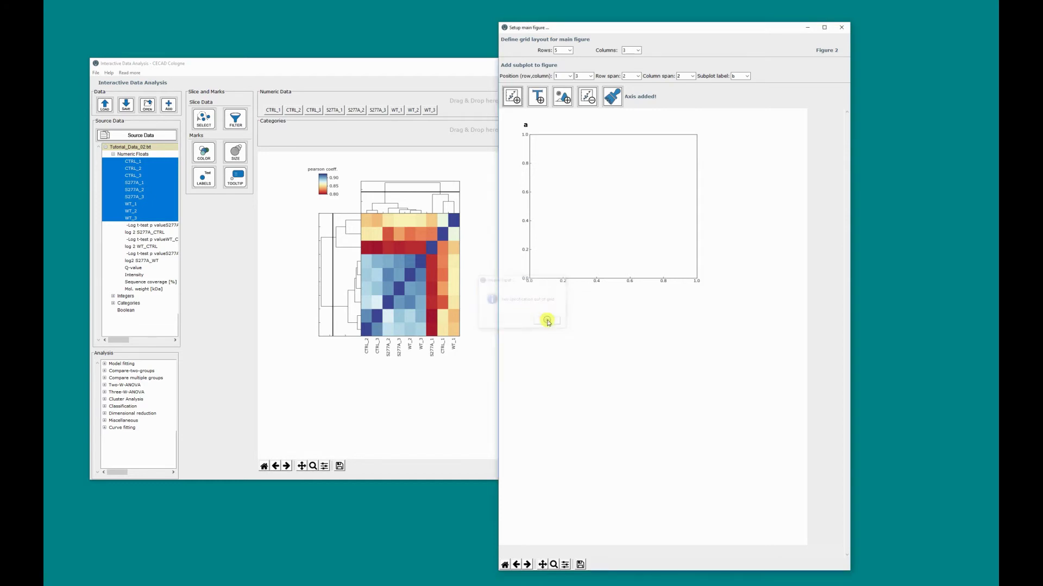
{"action": "left_click", "coordinate": [637, 76]}
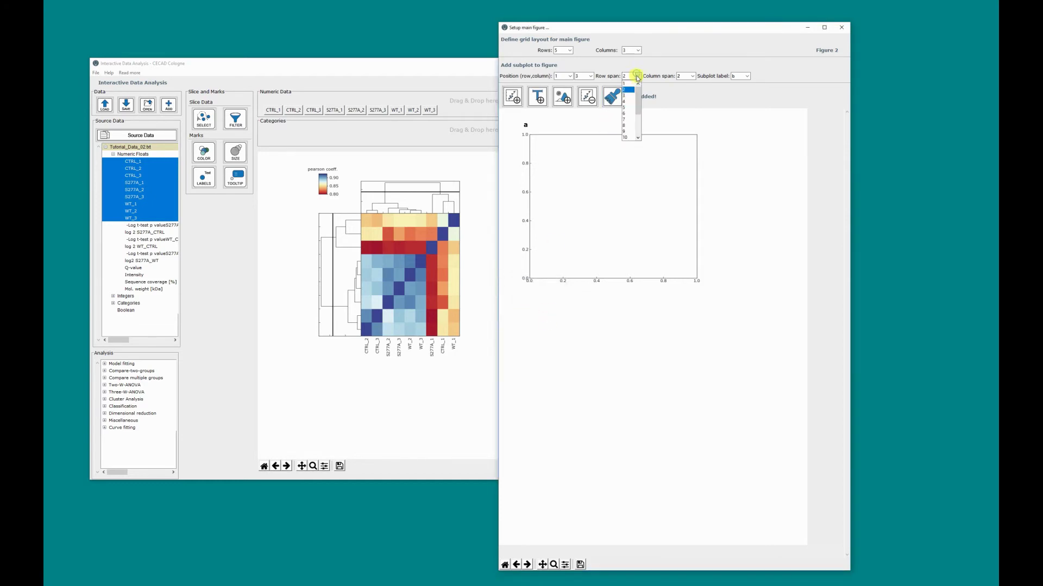
{"action": "left_click", "coordinate": [628, 84]}
{"action": "left_click", "coordinate": [692, 76]}
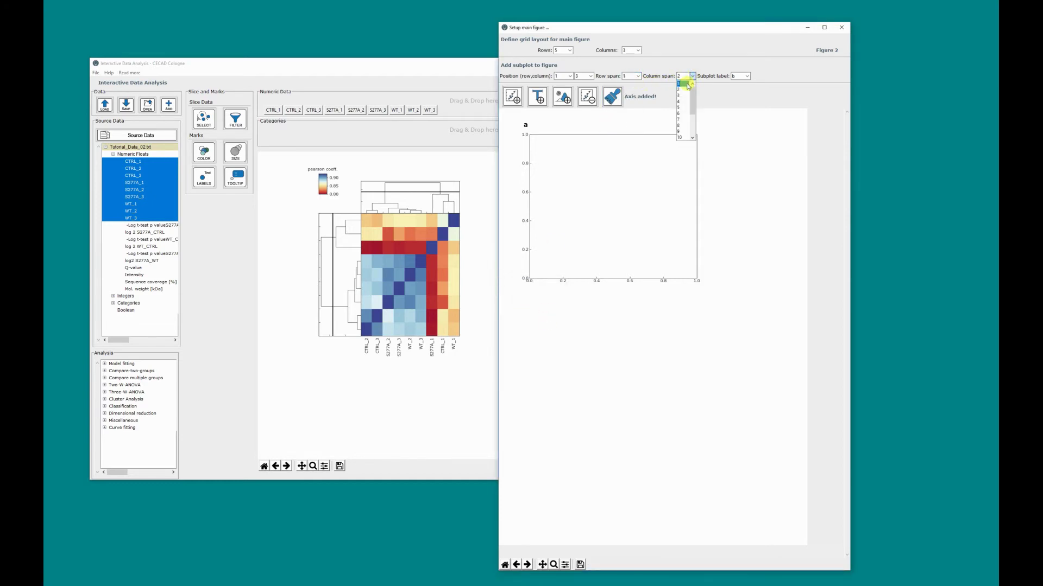
{"action": "left_click", "coordinate": [686, 84]}
{"action": "left_click", "coordinate": [512, 96]}
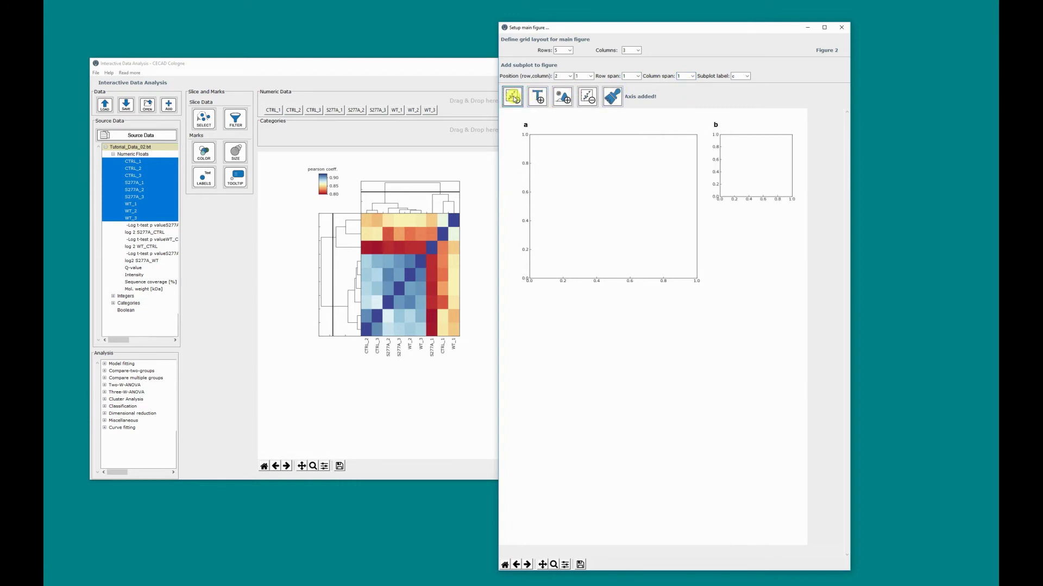
- Add single-cell subplots c at row 2, column 3 and d at row 3, column 1
{"action": "left_click", "coordinate": [590, 76]}
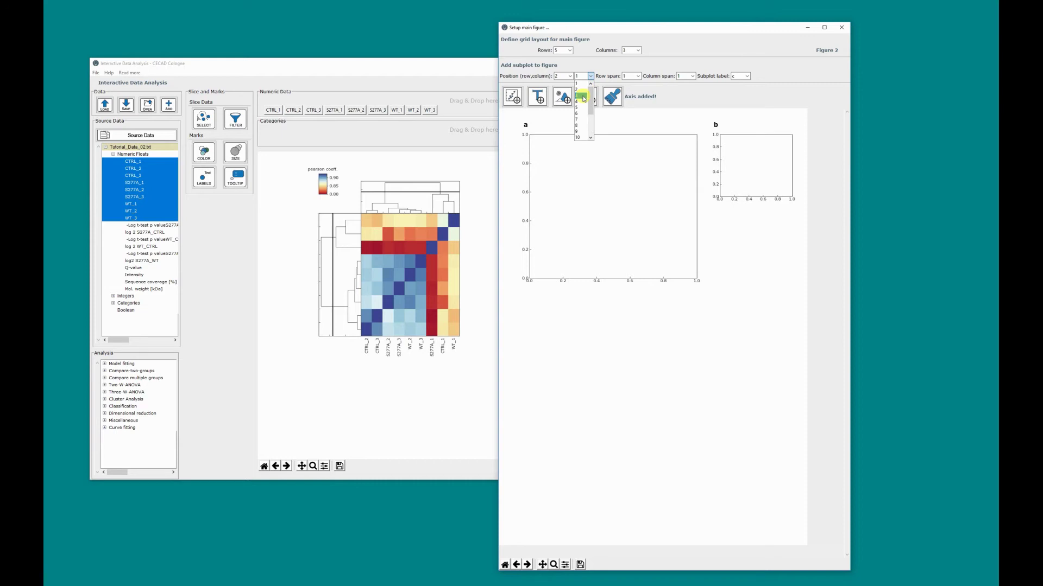
{"action": "left_click", "coordinate": [581, 96]}
{"action": "left_click", "coordinate": [513, 98]}
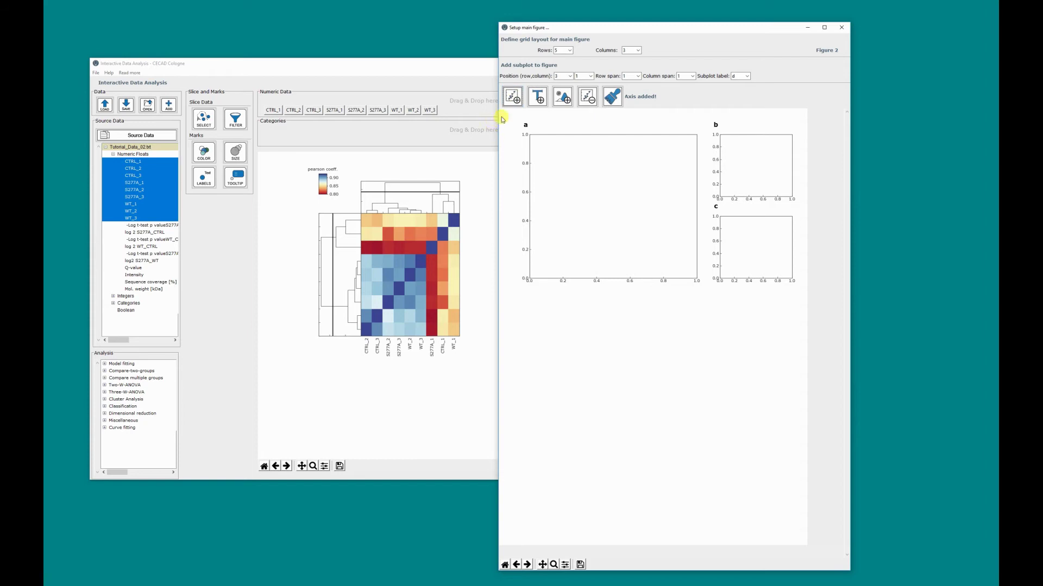
{"action": "left_click", "coordinate": [511, 99]}
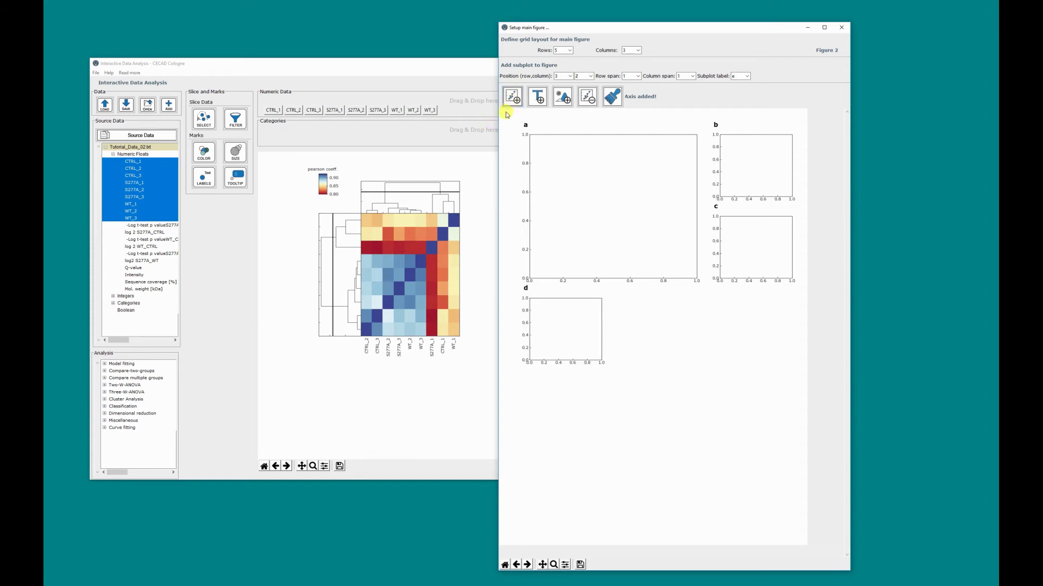
- Add the Pearson correlation heatmap to subplot a of Figure 2 and bring the main figure window forward
{"action": "right_click", "coordinate": [422, 251]}
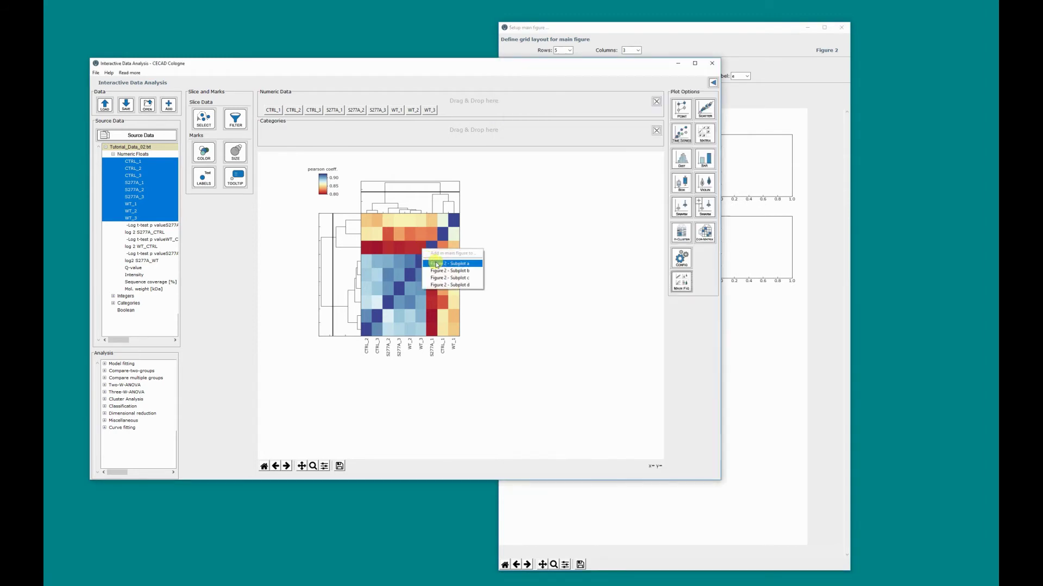
{"action": "left_click", "coordinate": [437, 264]}
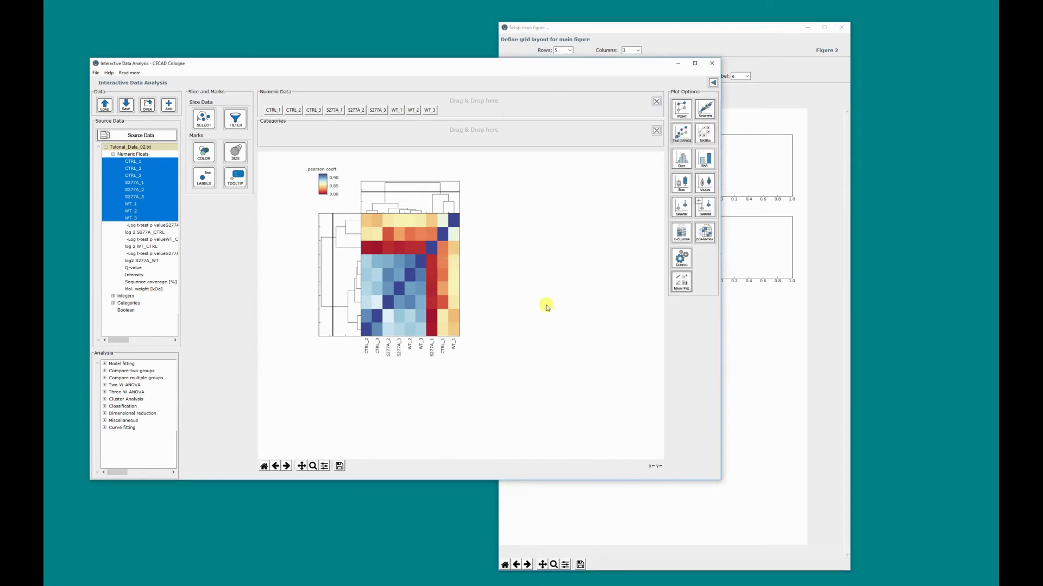
{"action": "left_click", "coordinate": [819, 312]}
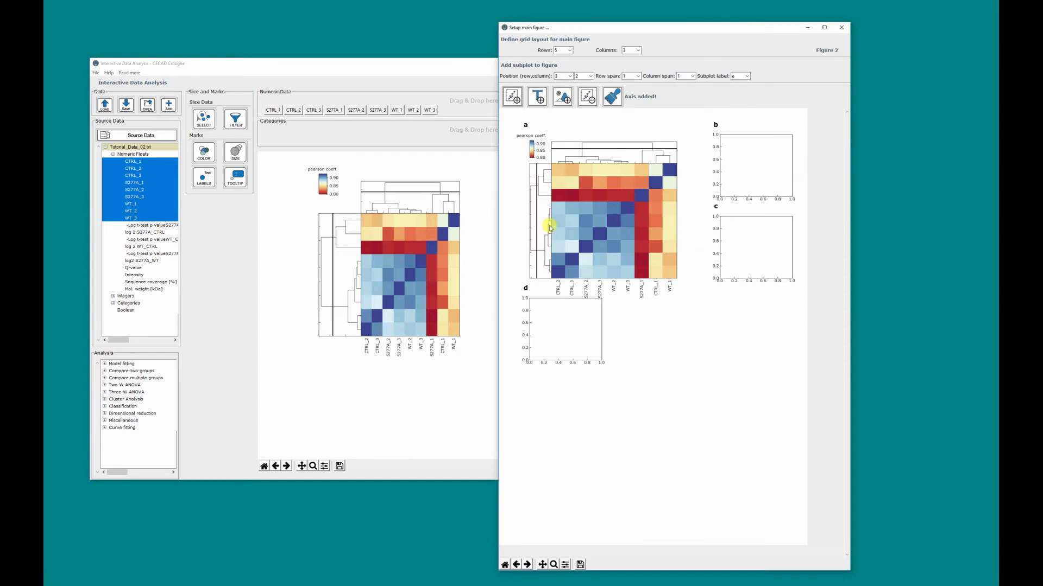
- Plot the nine numeric columns as a bar chart and add it to subplot b of Figure 2
{"action": "left_click", "coordinate": [481, 159]}
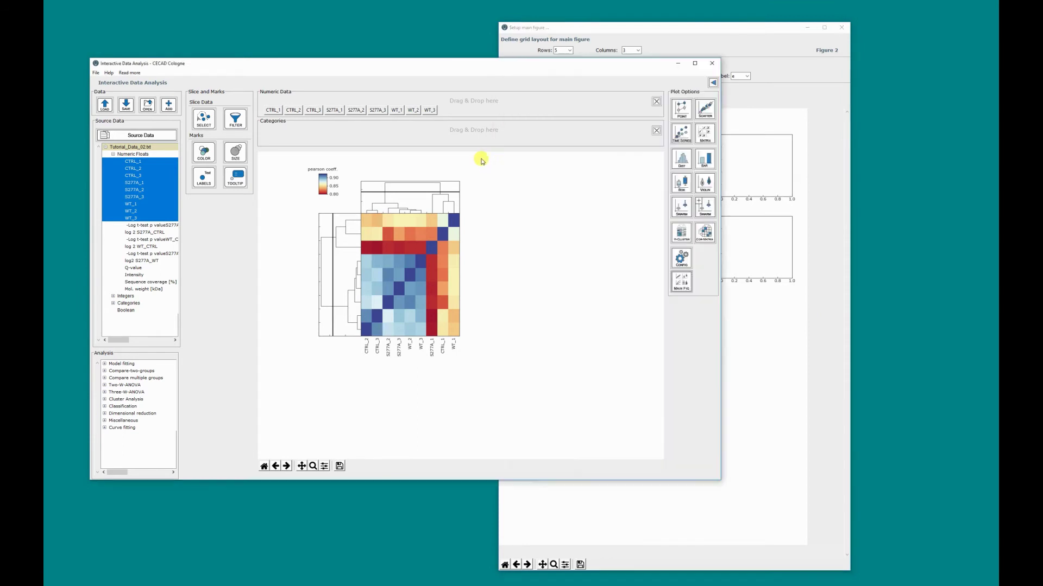
{"action": "left_click", "coordinate": [704, 159]}
{"action": "right_click", "coordinate": [434, 233]}
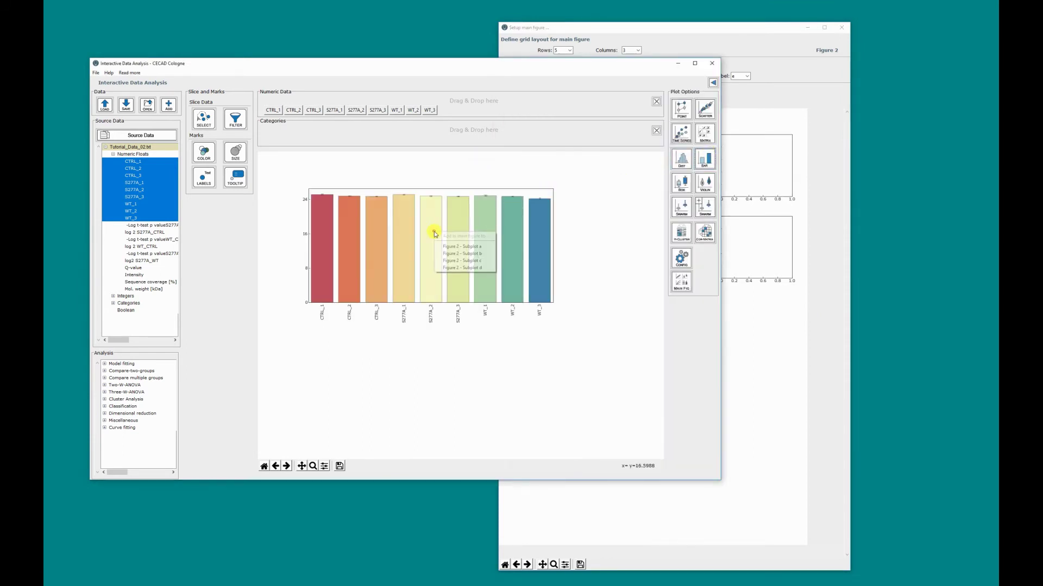
{"action": "left_click", "coordinate": [462, 254]}
- Change the chart to a box plot, add it to subplot c of Figure 2, and return to the main figure window
{"action": "left_click", "coordinate": [680, 185]}
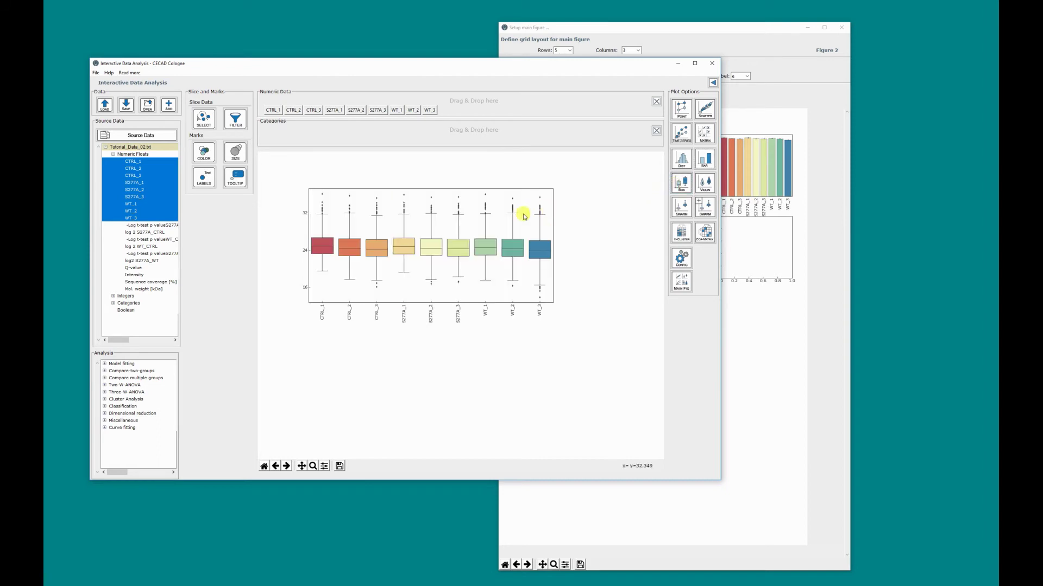
{"action": "right_click", "coordinate": [459, 227]}
{"action": "left_click", "coordinate": [491, 262]}
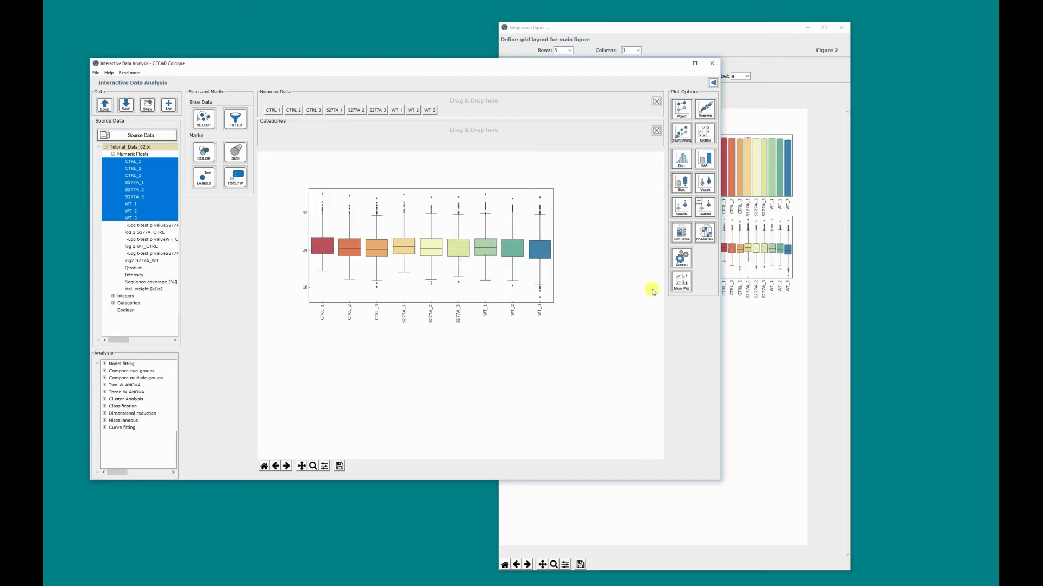
{"action": "left_click", "coordinate": [820, 283]}
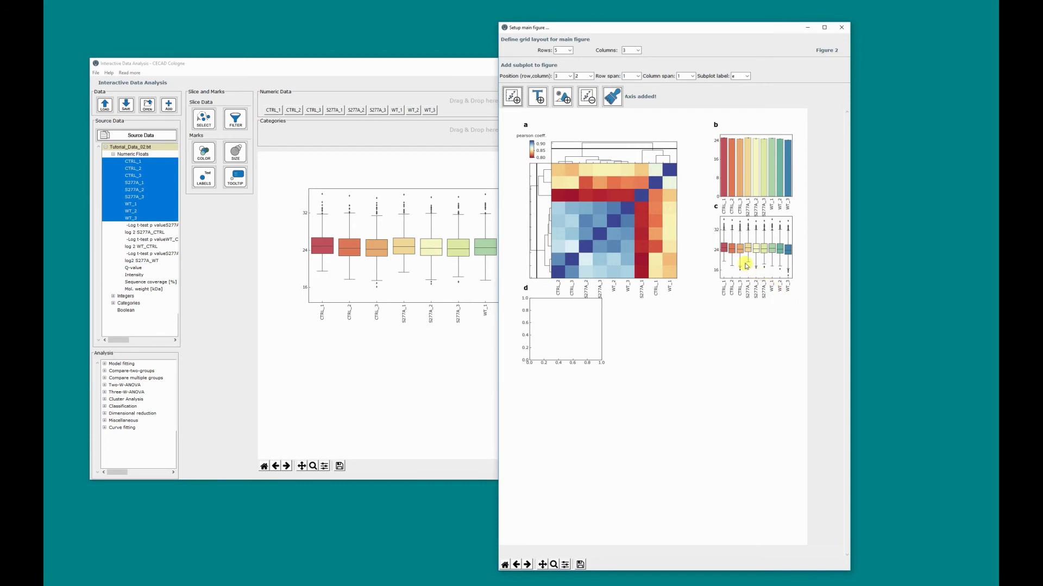
- Transfer the box plot from subplot c to subplot d, and clear subplot d again
{"action": "left_click_drag", "start_coordinate": [734, 272], "coordinate": [567, 320]}
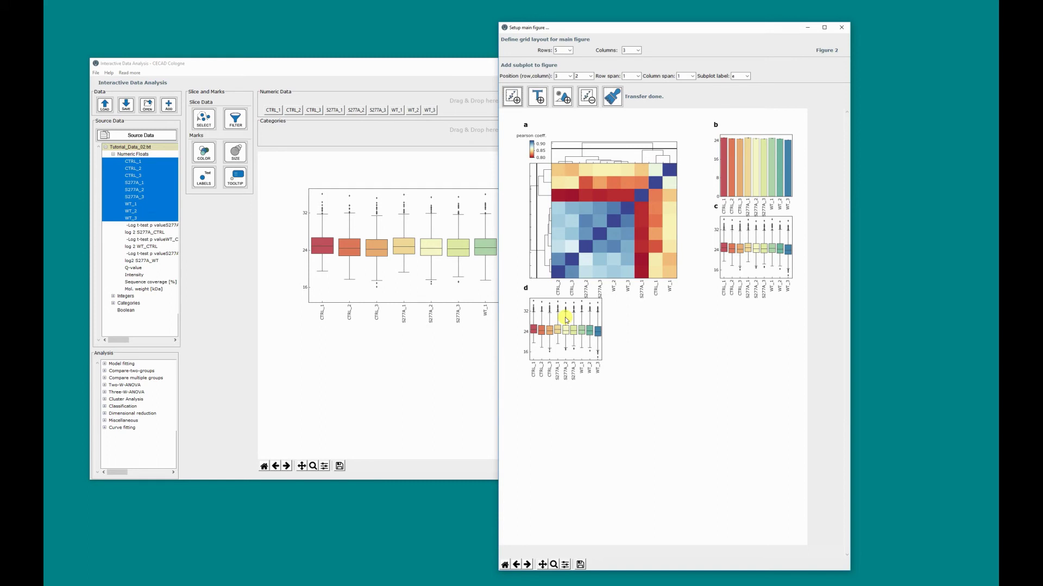
{"action": "right_click", "coordinate": [565, 319]}
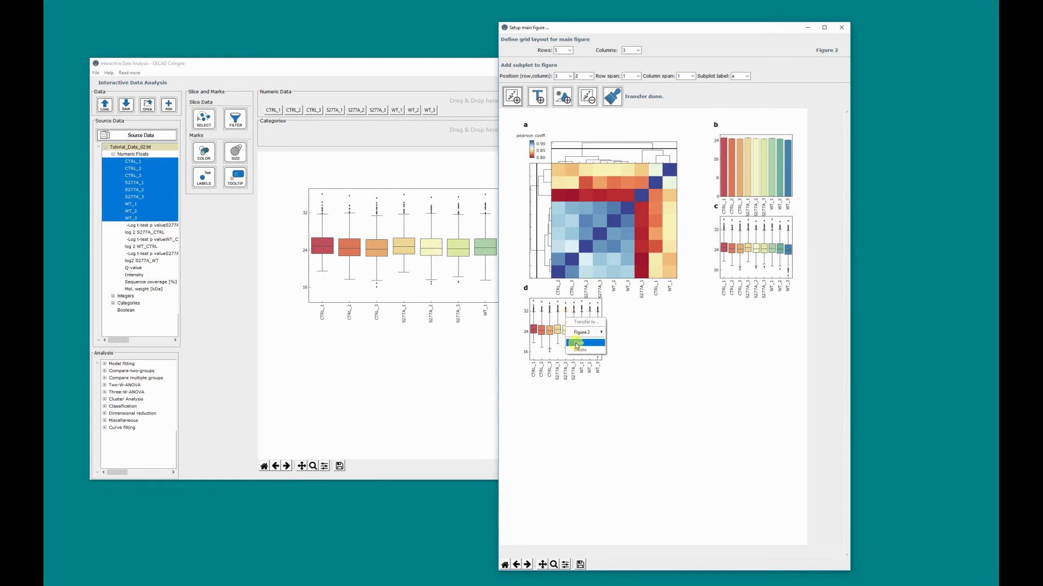
{"action": "left_click", "coordinate": [576, 343]}
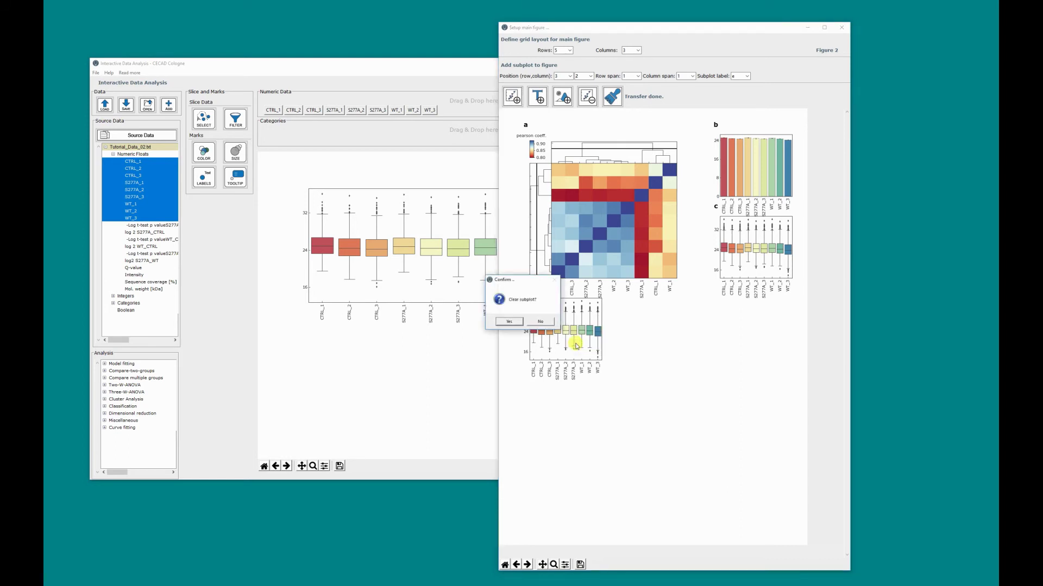
{"action": "left_click", "coordinate": [517, 321]}
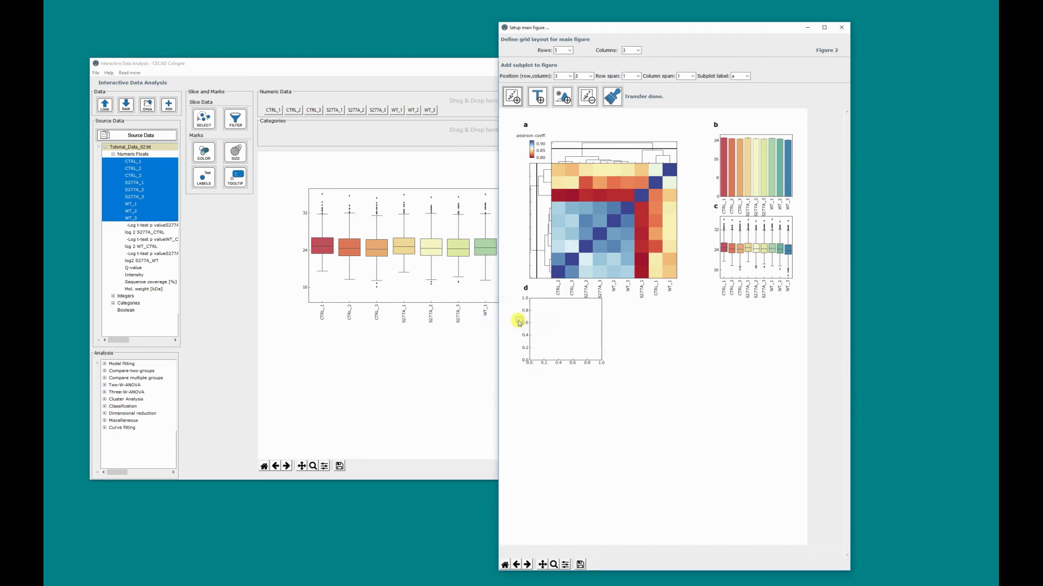
- Insert the image instantClueLogo.png from the examples folder into subplot d
{"action": "left_click", "coordinate": [563, 96]}
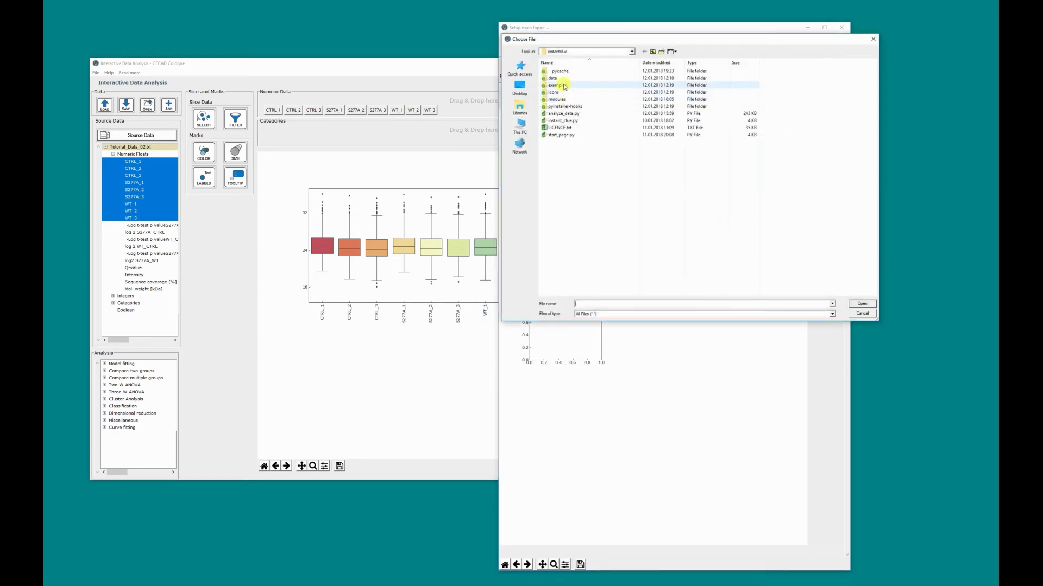
{"action": "double_click", "coordinate": [558, 85]}
{"action": "left_click", "coordinate": [570, 86]}
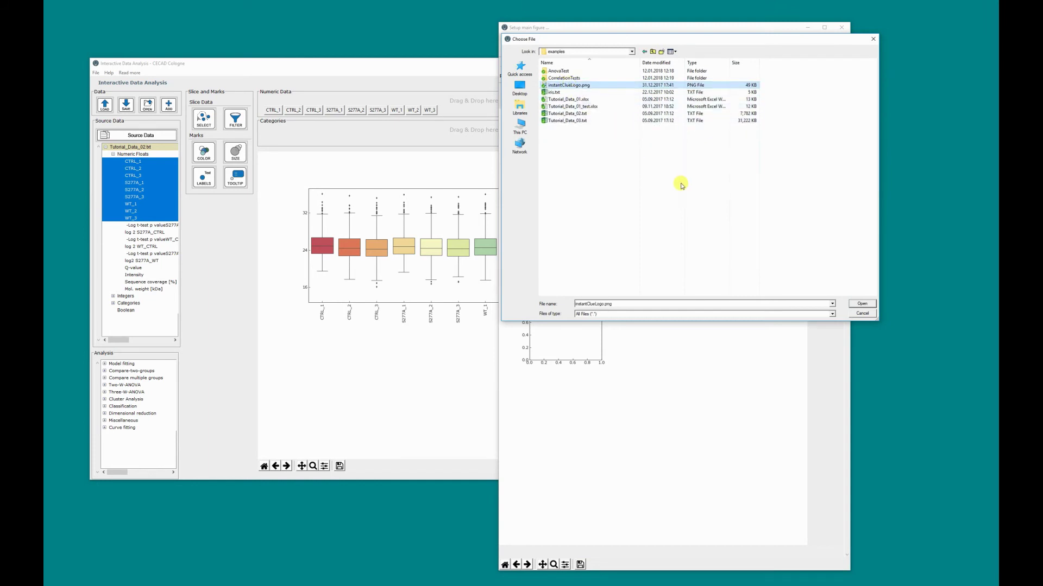
{"action": "left_click", "coordinate": [861, 304]}
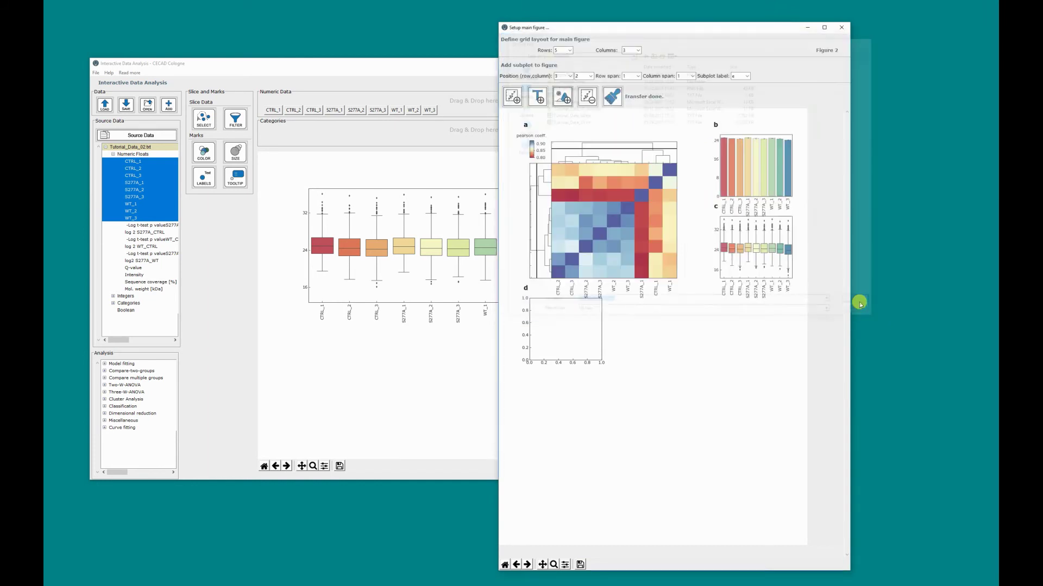
{"action": "left_click", "coordinate": [592, 306]}
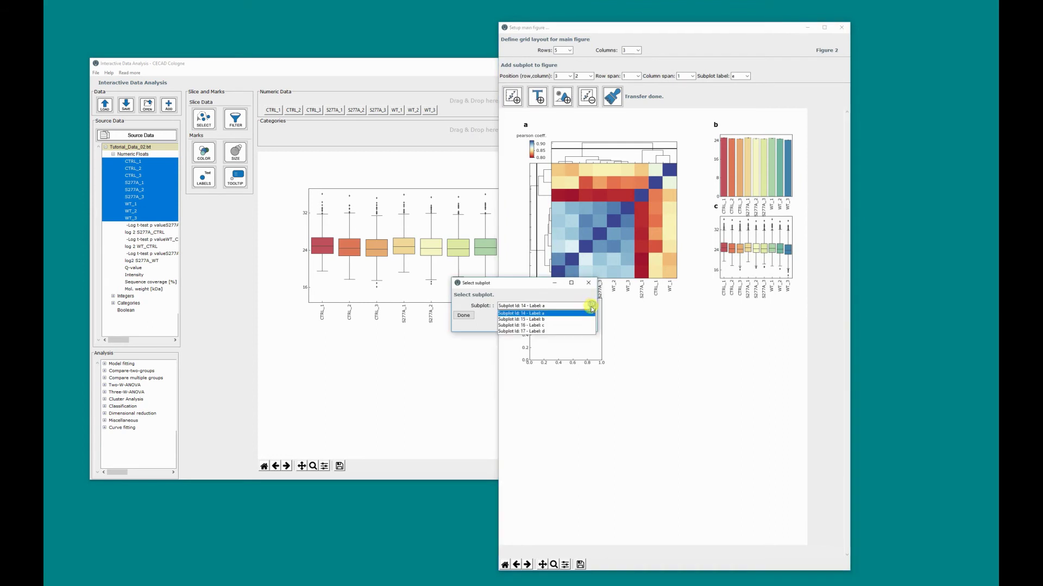
{"action": "left_click", "coordinate": [573, 332]}
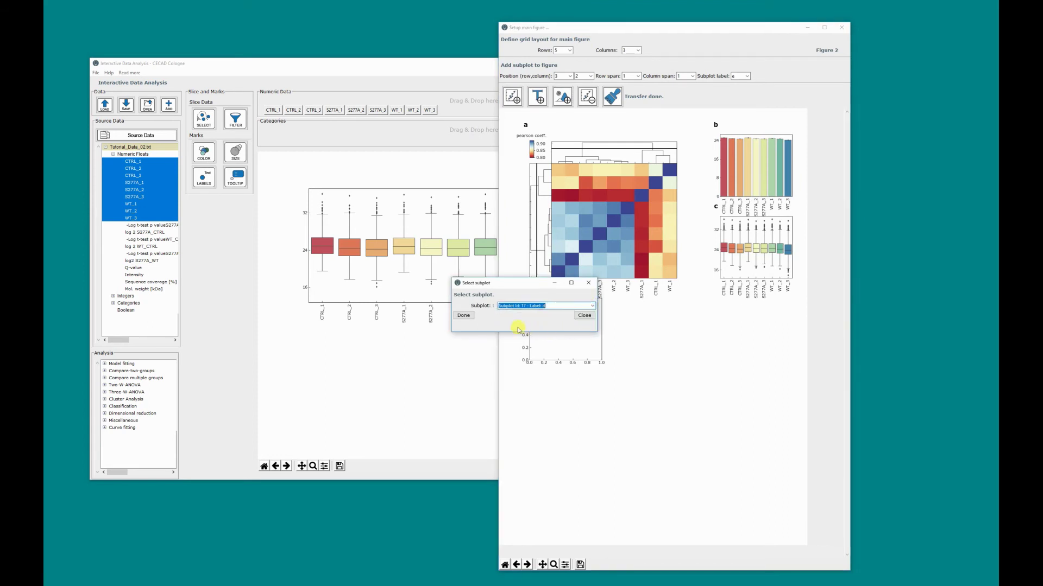
{"action": "left_click", "coordinate": [463, 315]}
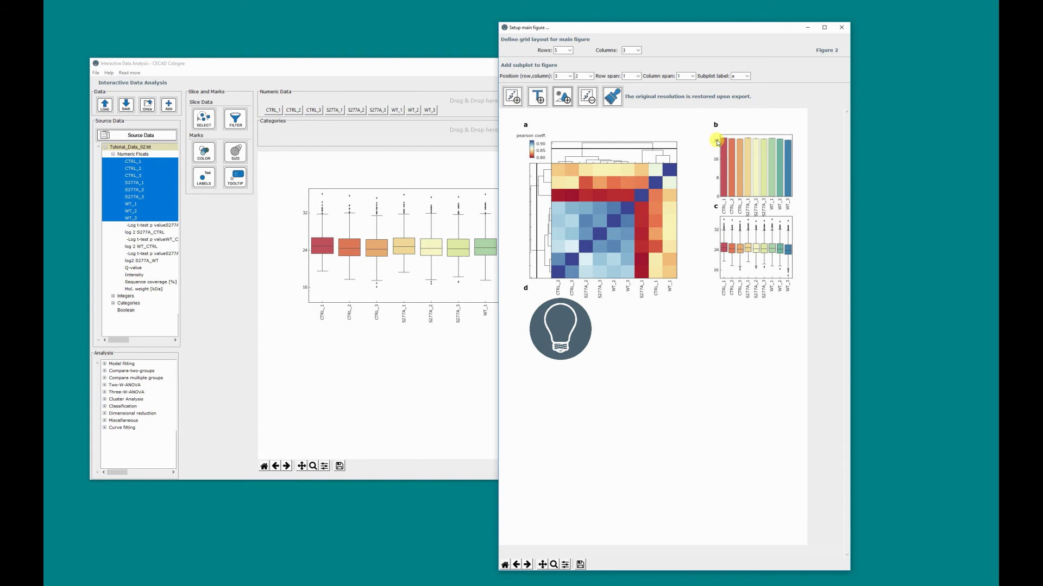
- Set the y-tick labels of subplot b to Courier New at font size 27
{"action": "left_click", "coordinate": [717, 143]}
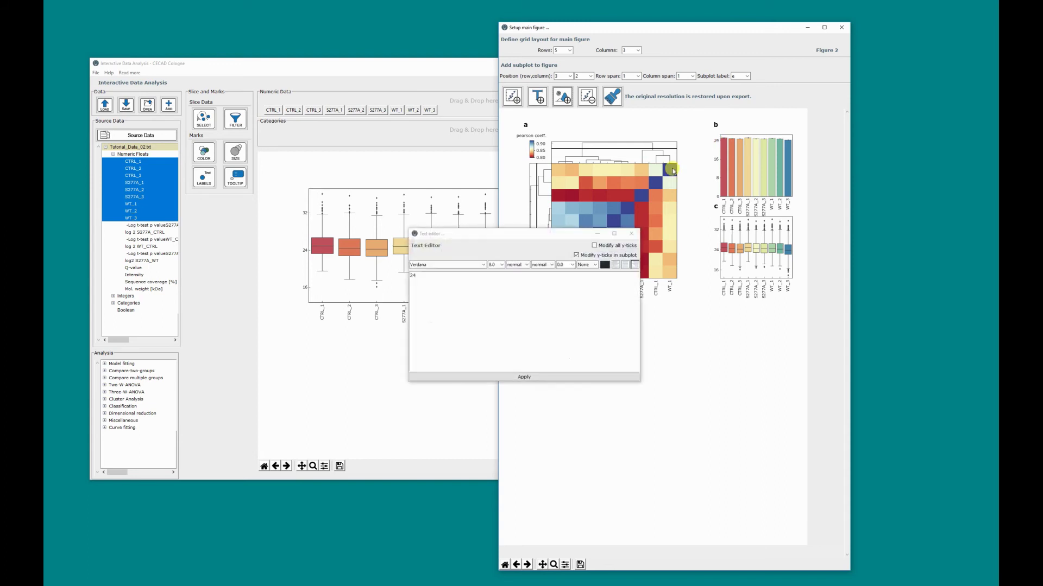
{"action": "left_click_drag", "start_coordinate": [576, 231], "coordinate": [763, 192]}
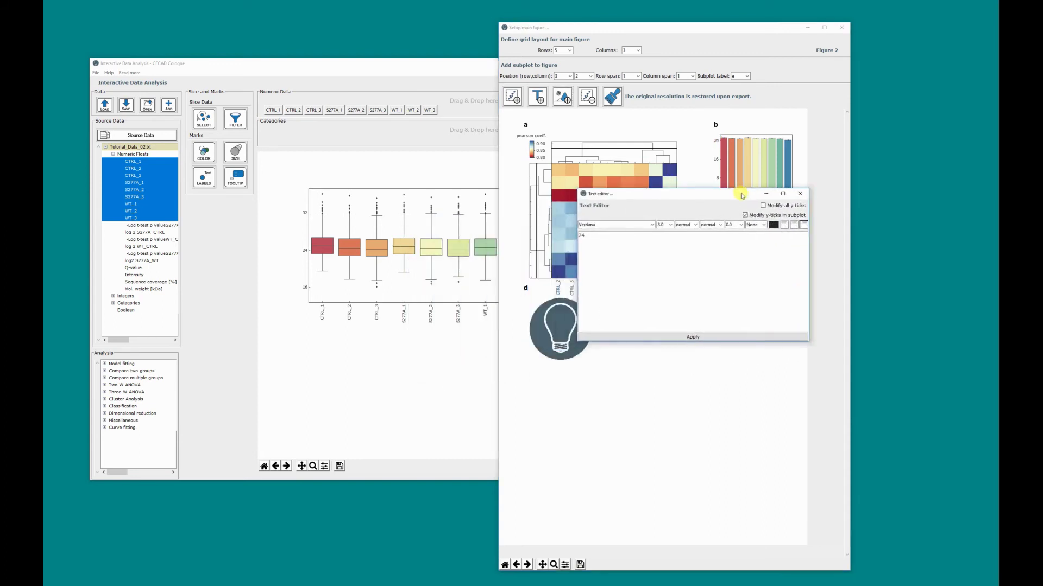
{"action": "left_click", "coordinate": [650, 225]}
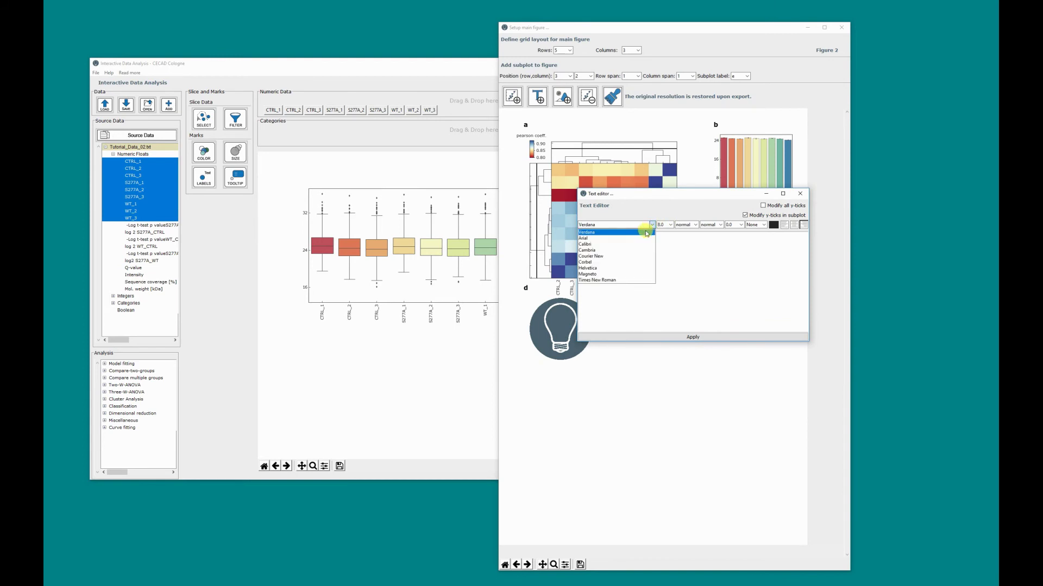
{"action": "left_click", "coordinate": [643, 256]}
{"action": "left_click", "coordinate": [665, 225]}
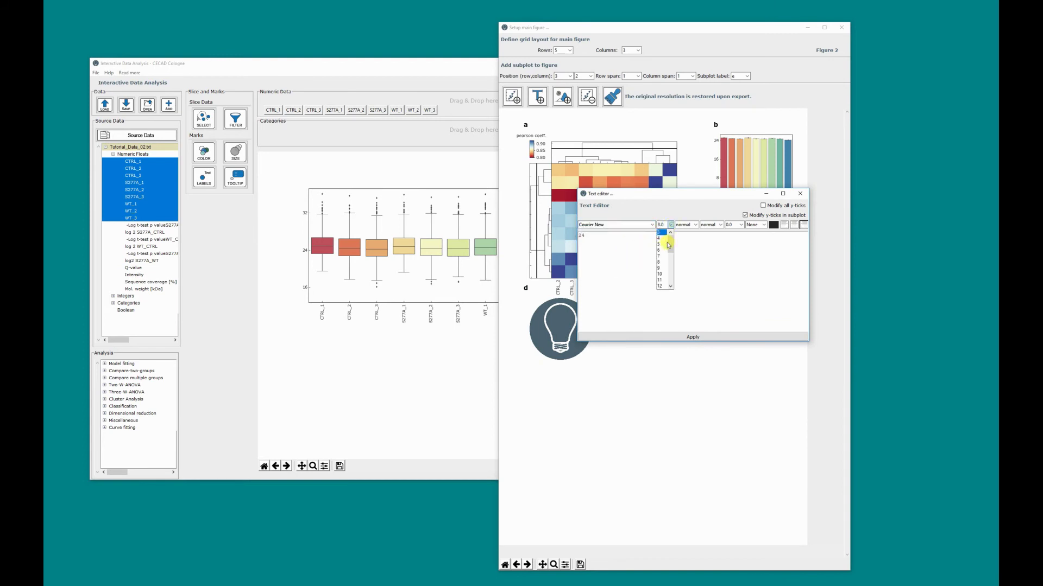
{"action": "left_click", "coordinate": [658, 275]}
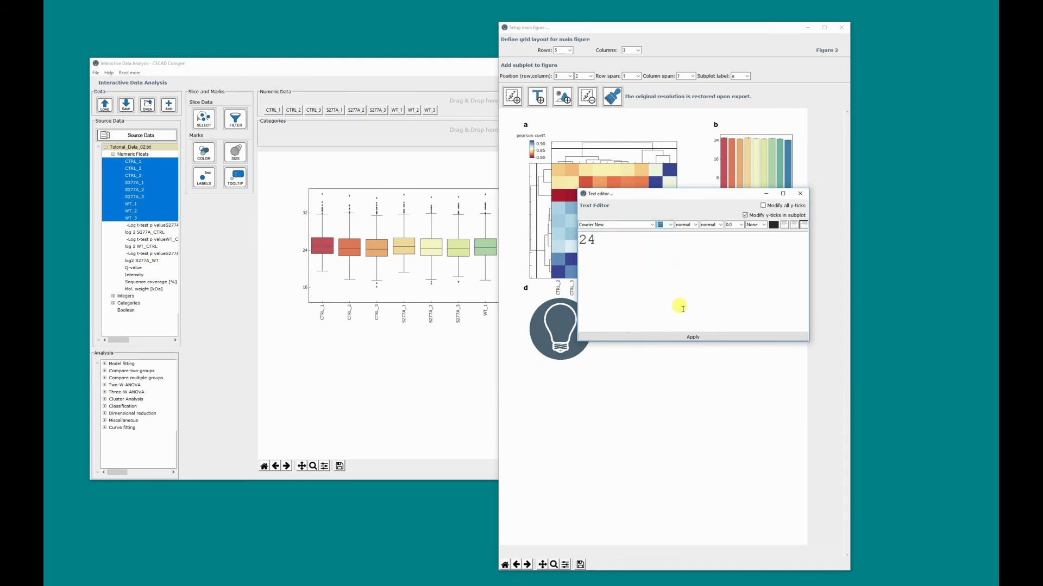
{"action": "left_click", "coordinate": [689, 337]}
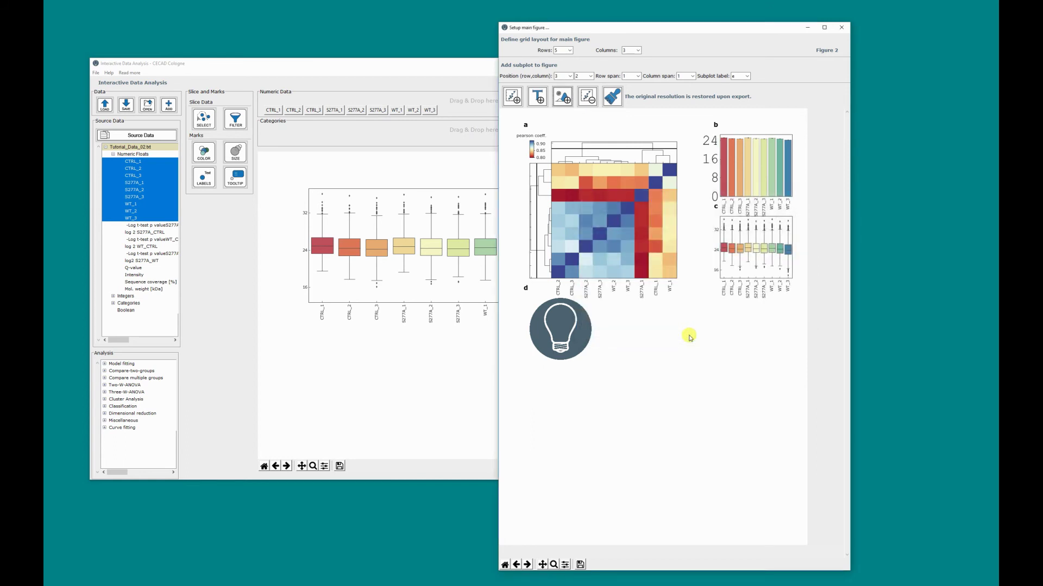
- Apply the y-tick label formatting of subplot b to all y-ticks in the main figure
{"action": "left_click", "coordinate": [712, 162]}
{"action": "left_click_drag", "start_coordinate": [577, 237], "coordinate": [704, 235]}
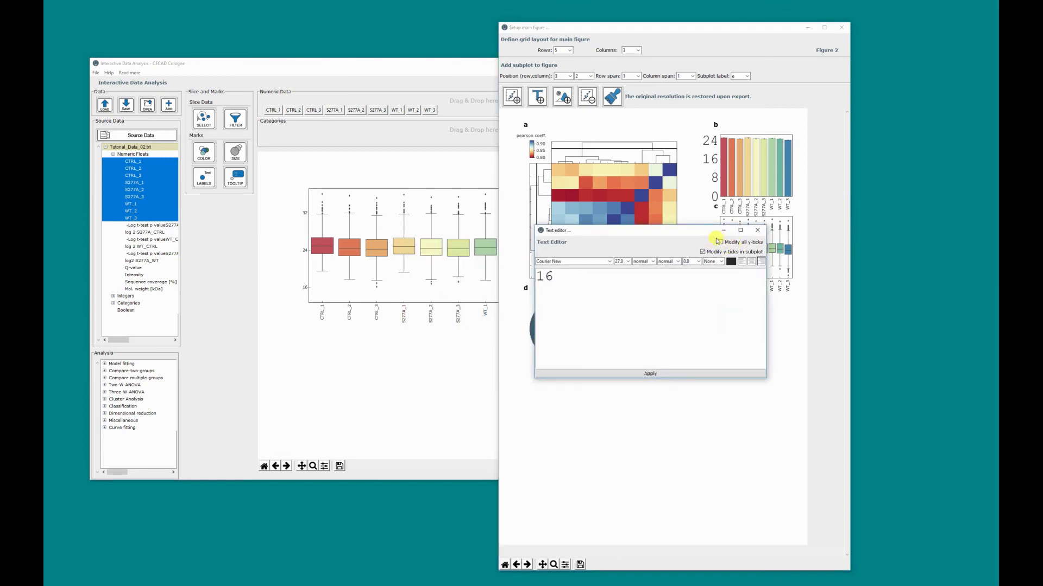
{"action": "left_click", "coordinate": [720, 243]}
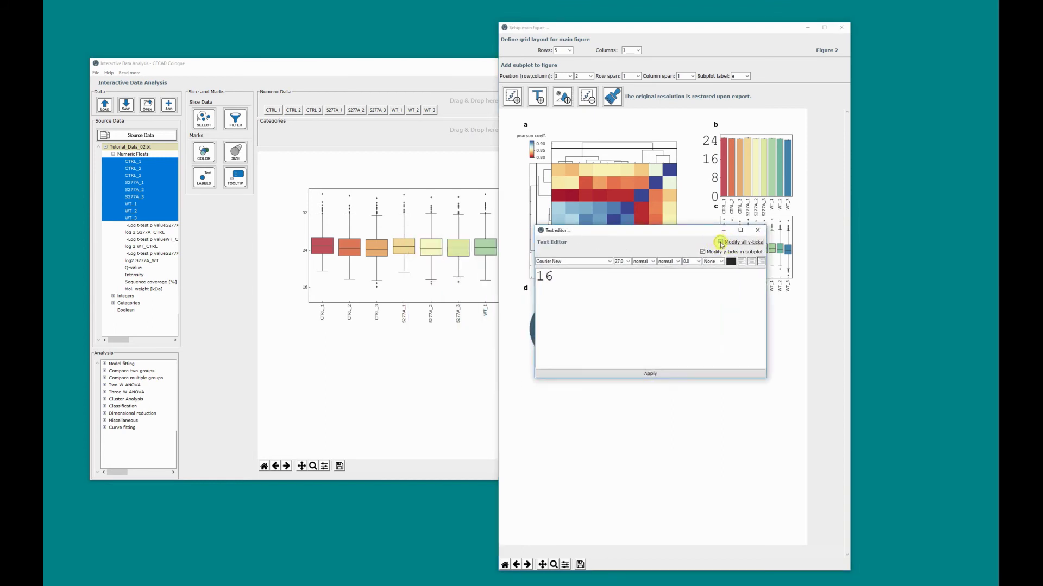
{"action": "left_click", "coordinate": [658, 373]}
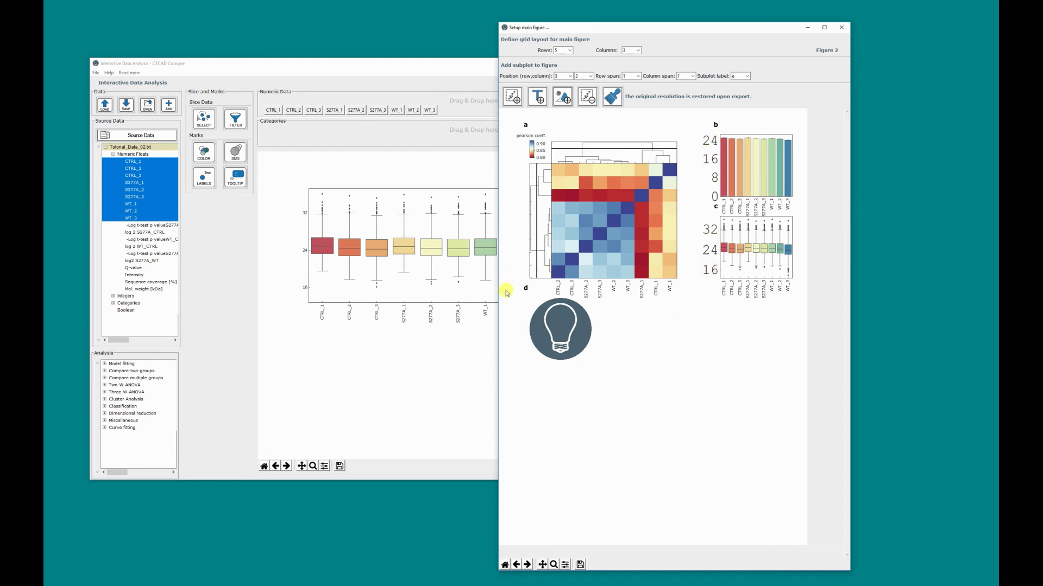
{"action": "left_click", "coordinate": [476, 333]}
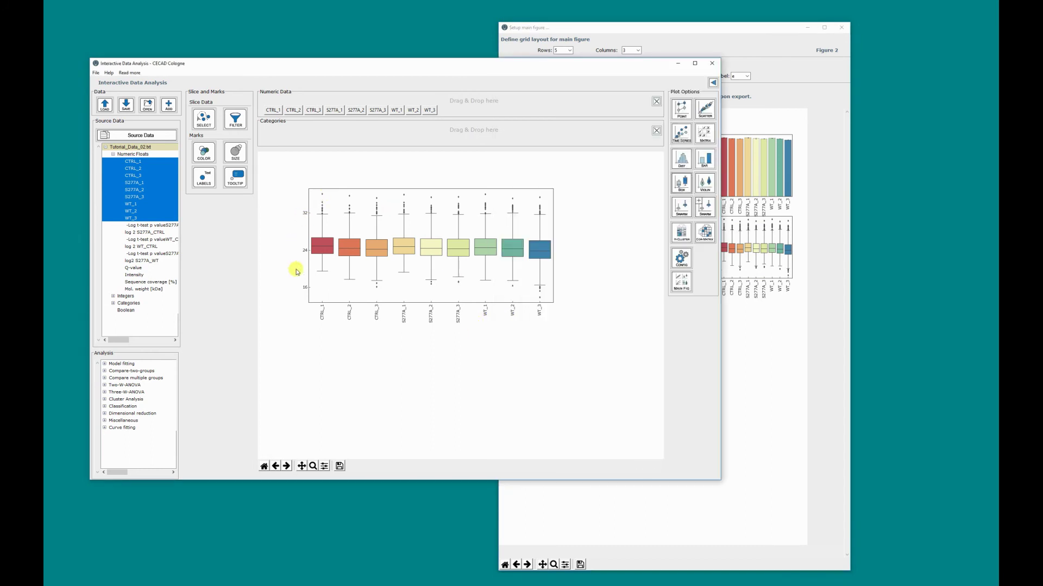
{"action": "left_click", "coordinate": [832, 325]}
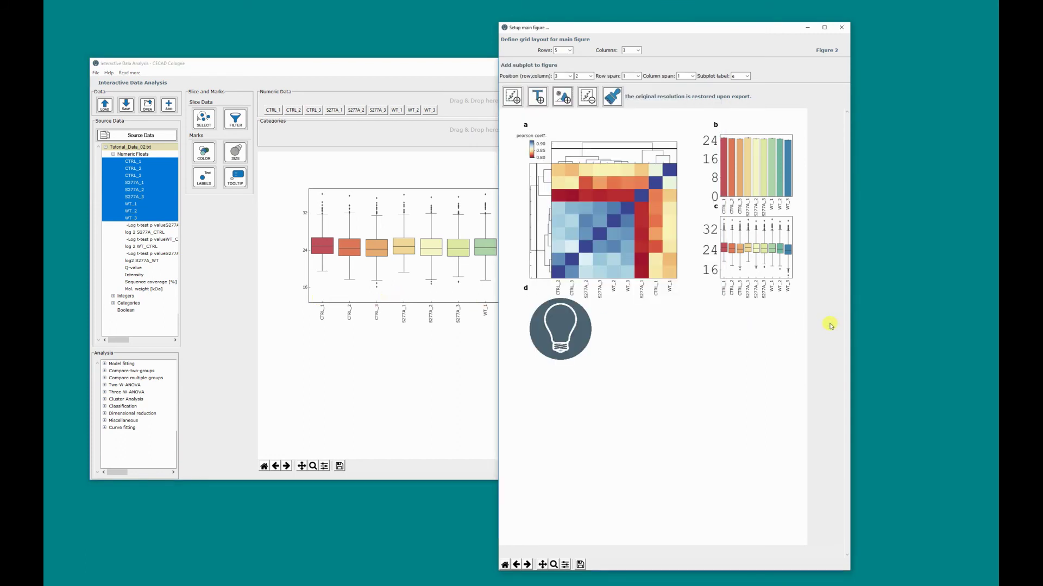
- Recolor the S277A_1 bar in subplot b to dark green (RGB 0, 128, 0)
{"action": "left_click", "coordinate": [747, 174]}
{"action": "left_click", "coordinate": [526, 305]}
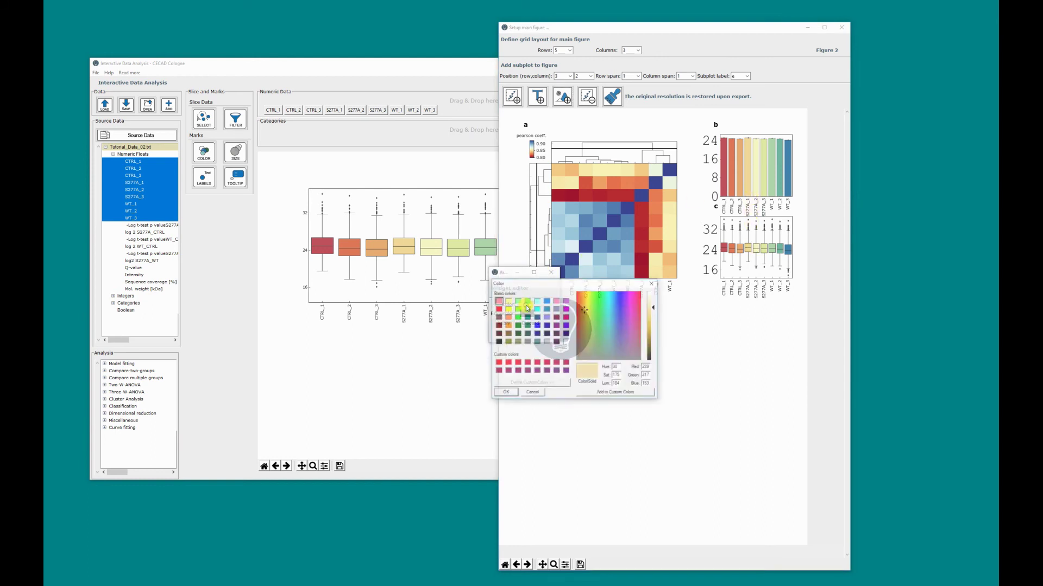
{"action": "left_click", "coordinate": [517, 325]}
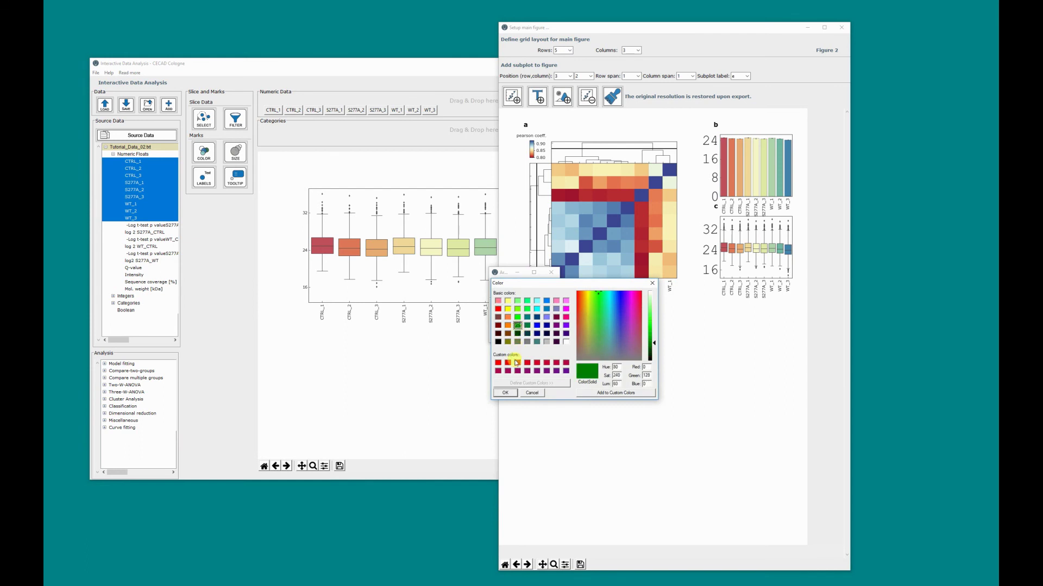
{"action": "left_click", "coordinate": [506, 395]}
{"action": "left_click", "coordinate": [502, 323]}
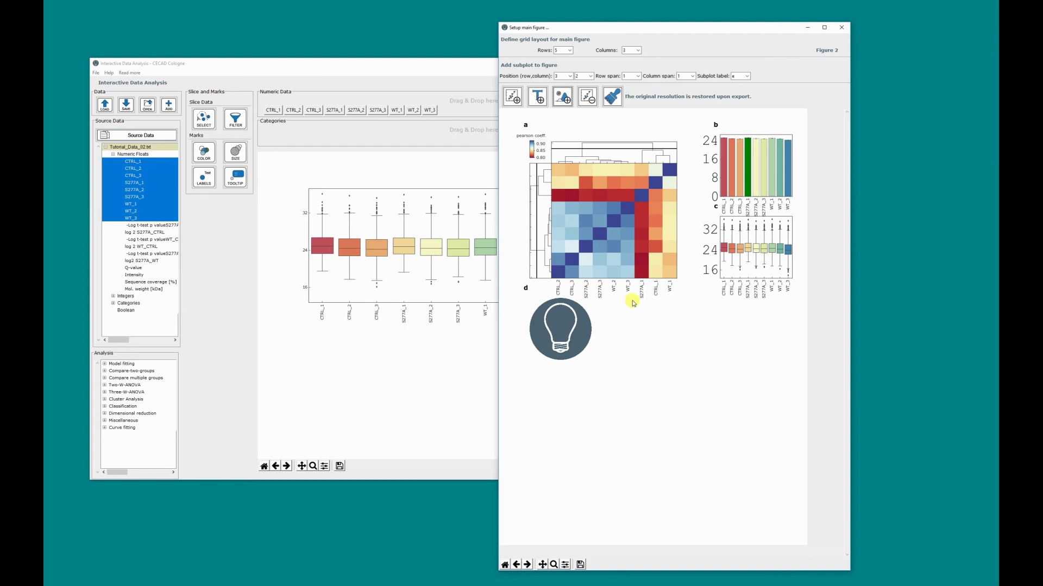
- Start a new text annotation for the main figure and replace its placeholder with "Figure 01"
{"action": "left_click", "coordinate": [538, 97]}
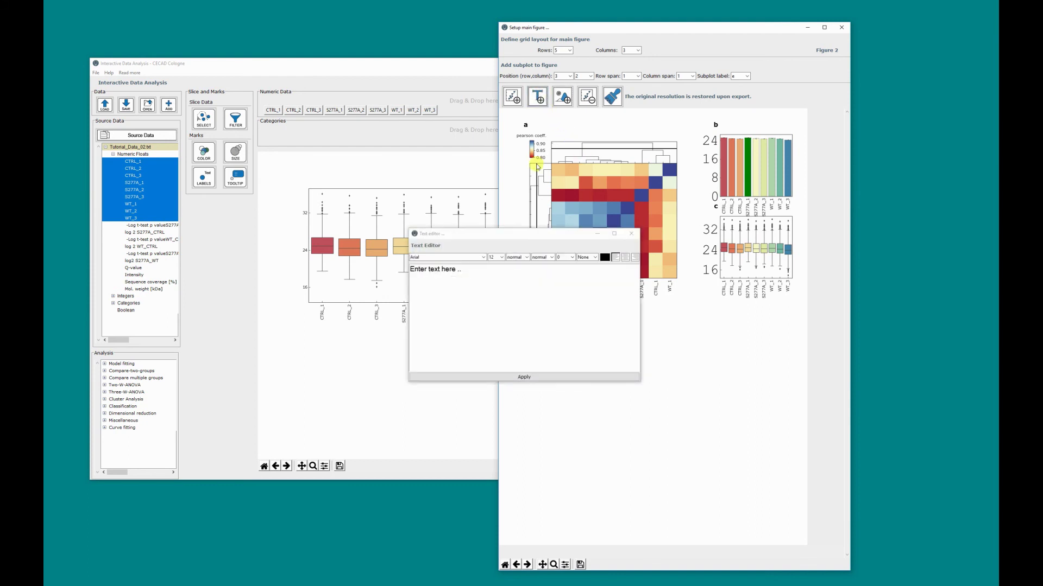
{"action": "left_click_drag", "start_coordinate": [534, 233], "coordinate": [720, 288]}
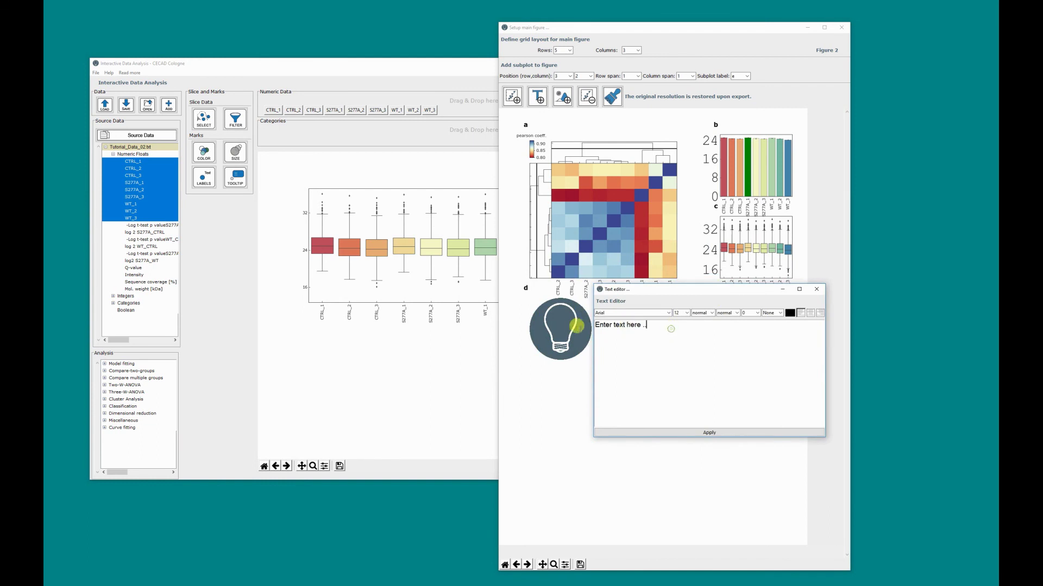
{"action": "left_click_drag", "start_coordinate": [672, 330], "coordinate": [604, 328]}
{"action": "type", "text": "E"}
{"action": "type", "text": "igure 01"}
- Format the "Figure 01" text in Magneto with a larger font size and place it above subplot b
{"action": "left_click", "coordinate": [668, 312]}
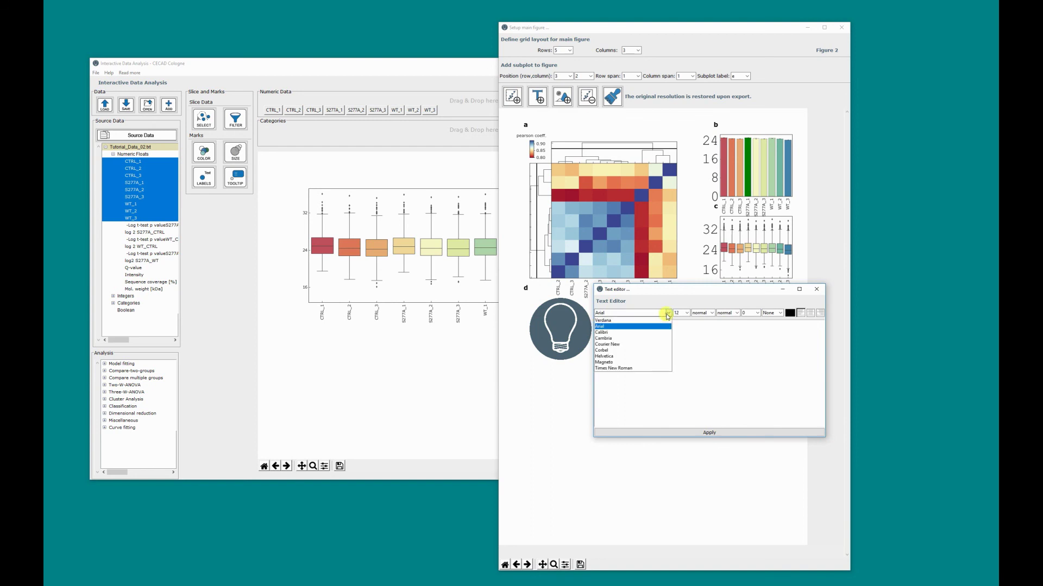
{"action": "left_click", "coordinate": [644, 361]}
{"action": "left_click", "coordinate": [687, 313]}
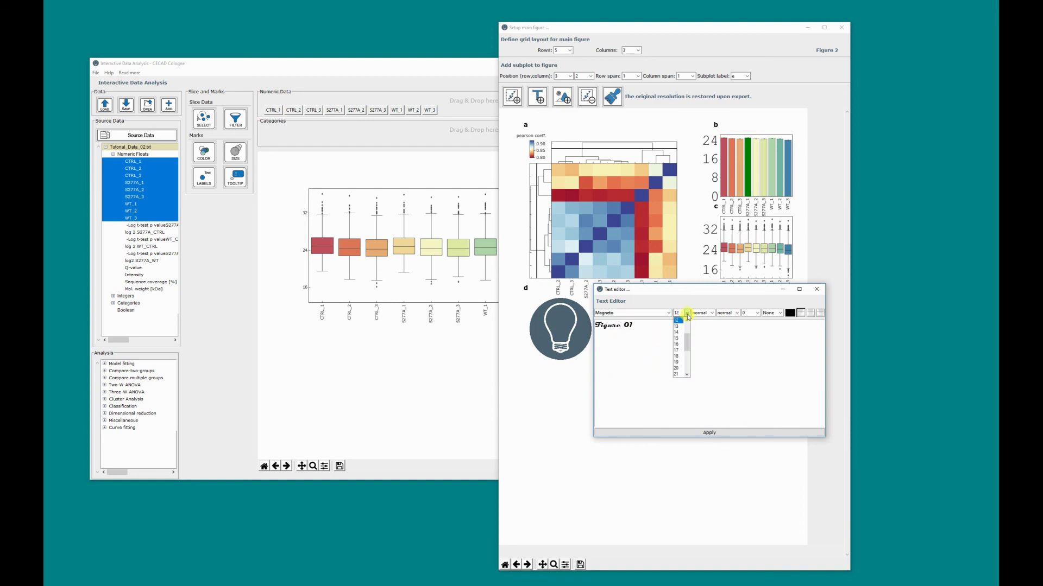
{"action": "left_click", "coordinate": [678, 352]}
{"action": "left_click", "coordinate": [699, 431]}
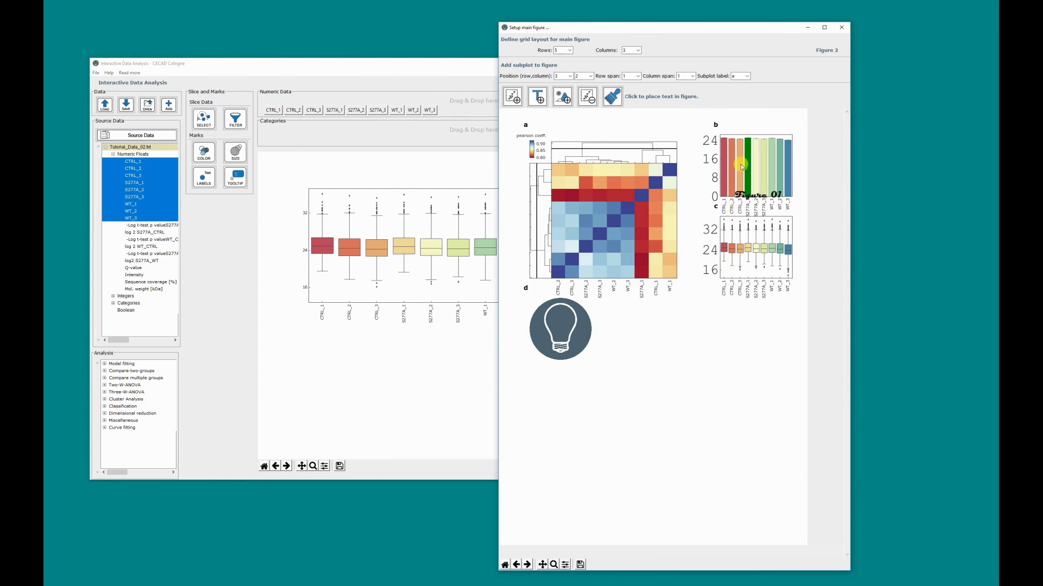
{"action": "left_click", "coordinate": [757, 122]}
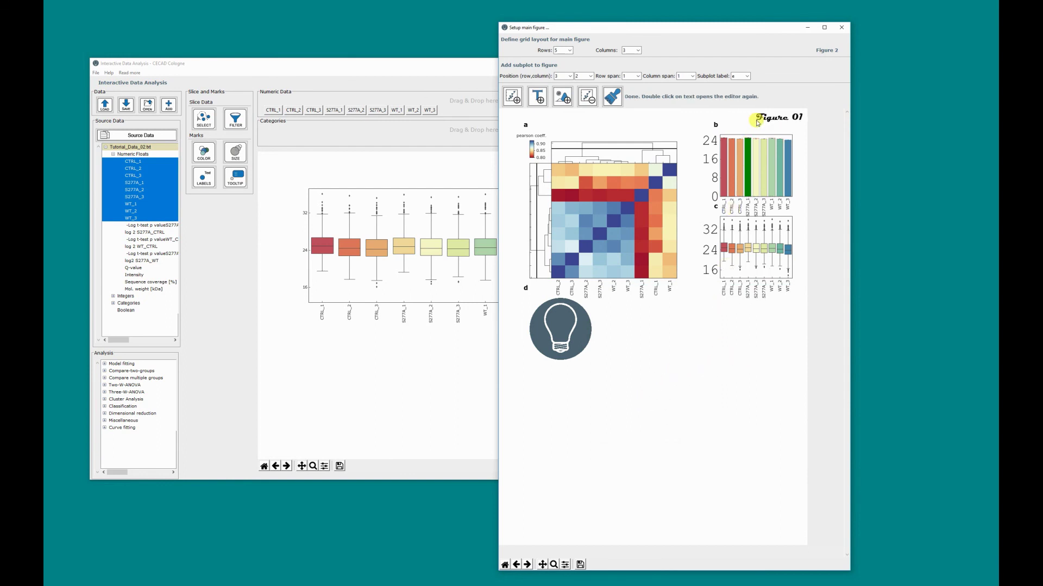